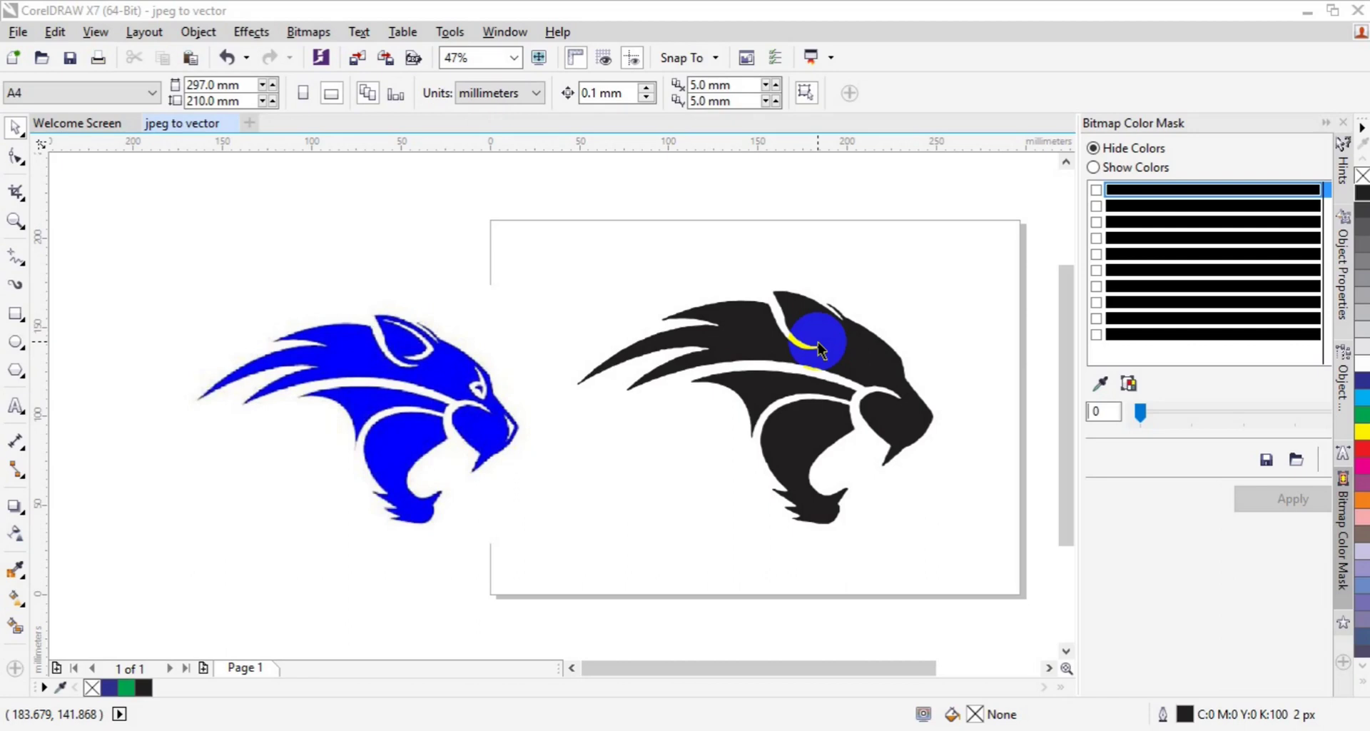
Compare the blue panther bitmap with the black traced panther by selecting each.
click(484, 405)
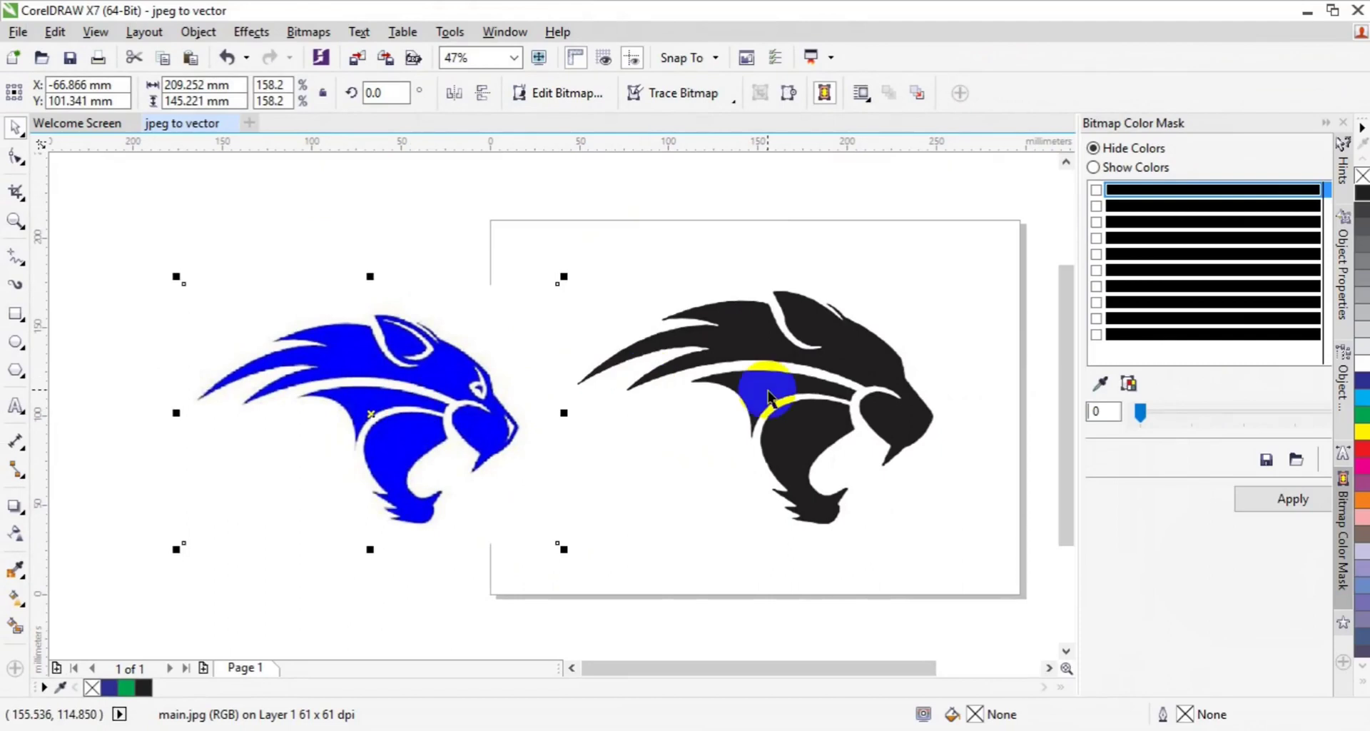
click(977, 368)
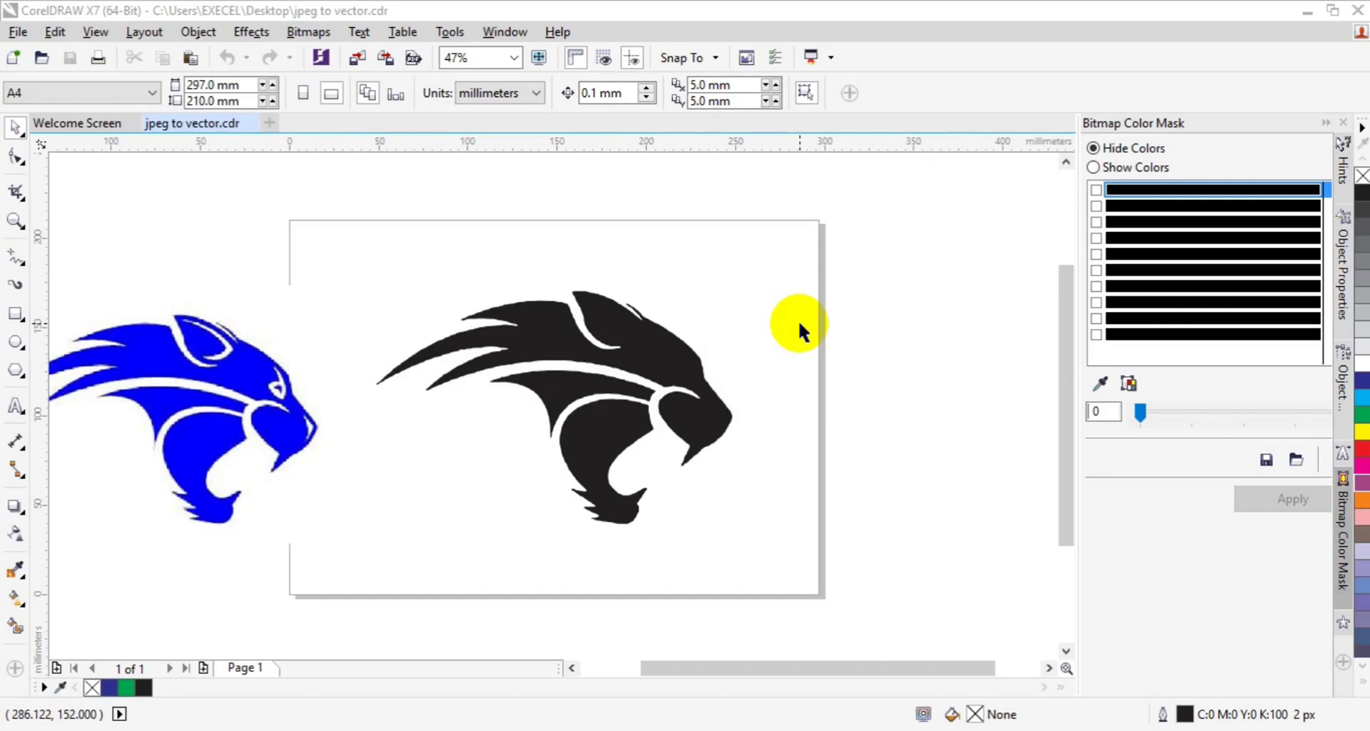
Close jpeg to vector.cdr and start a new document from the File menu.
click(249, 124)
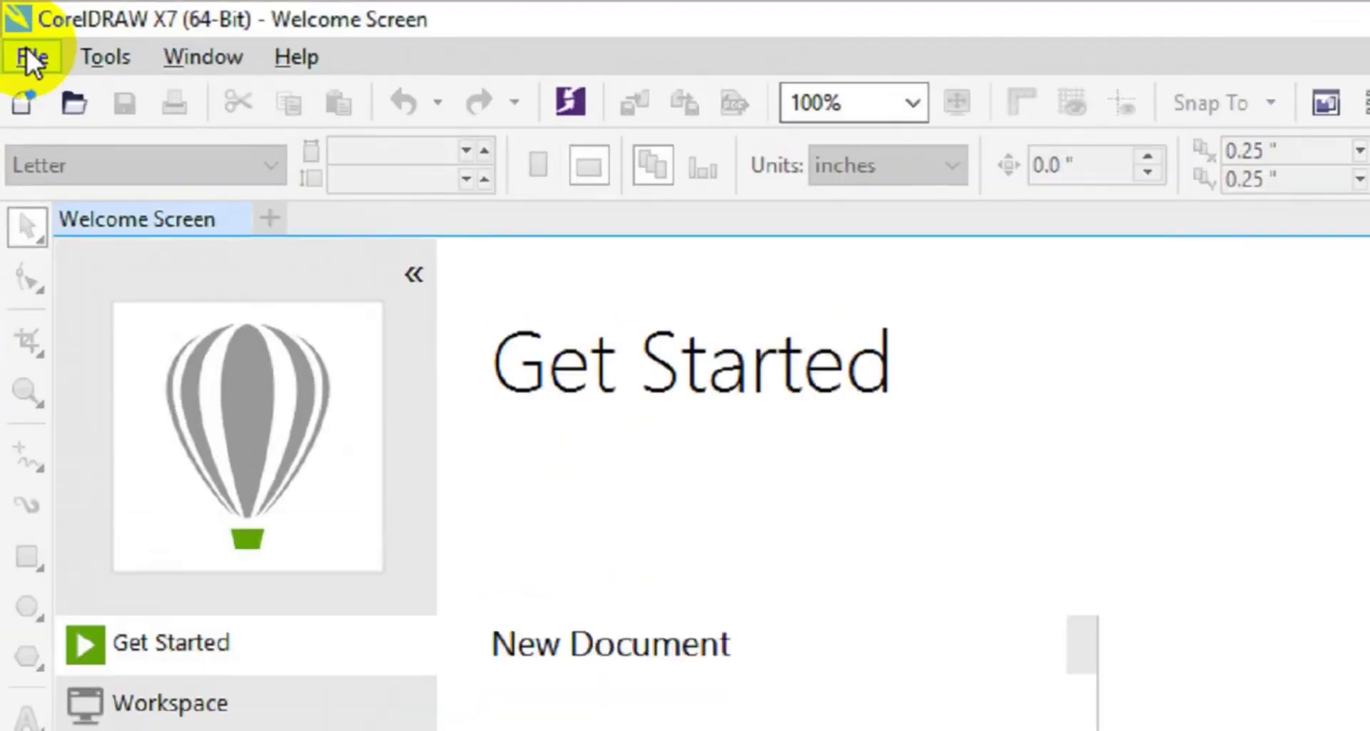
click(28, 53)
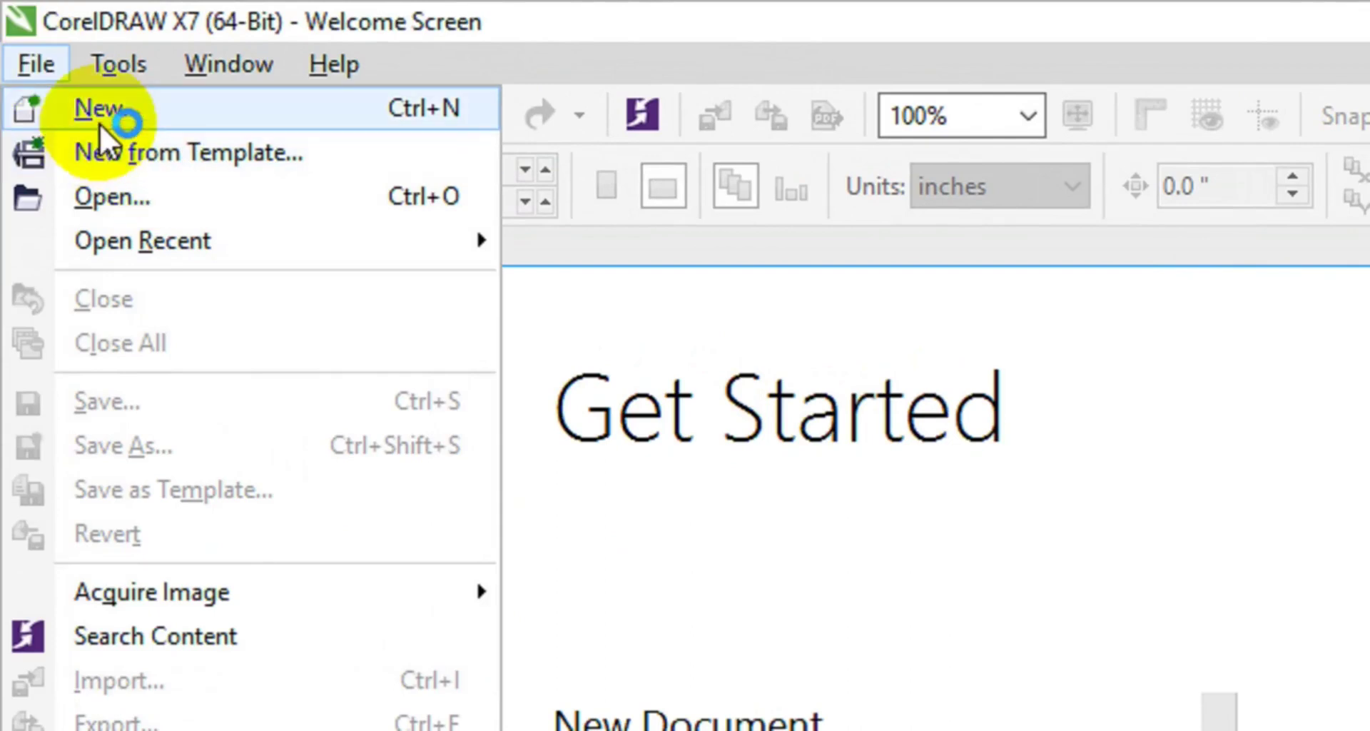
click(117, 116)
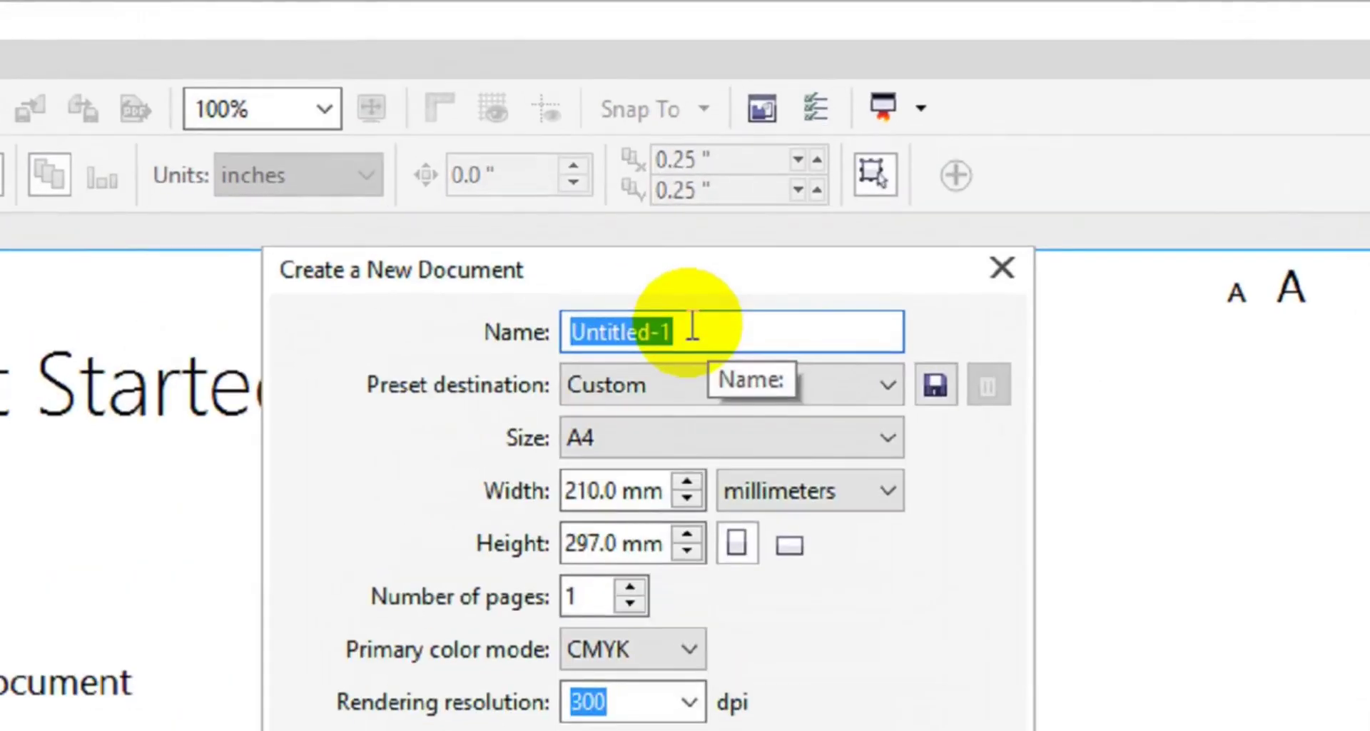
Name the new document 'Convert jpeg to vector' and create it at 300 dpi rendering resolution.
click(709, 174)
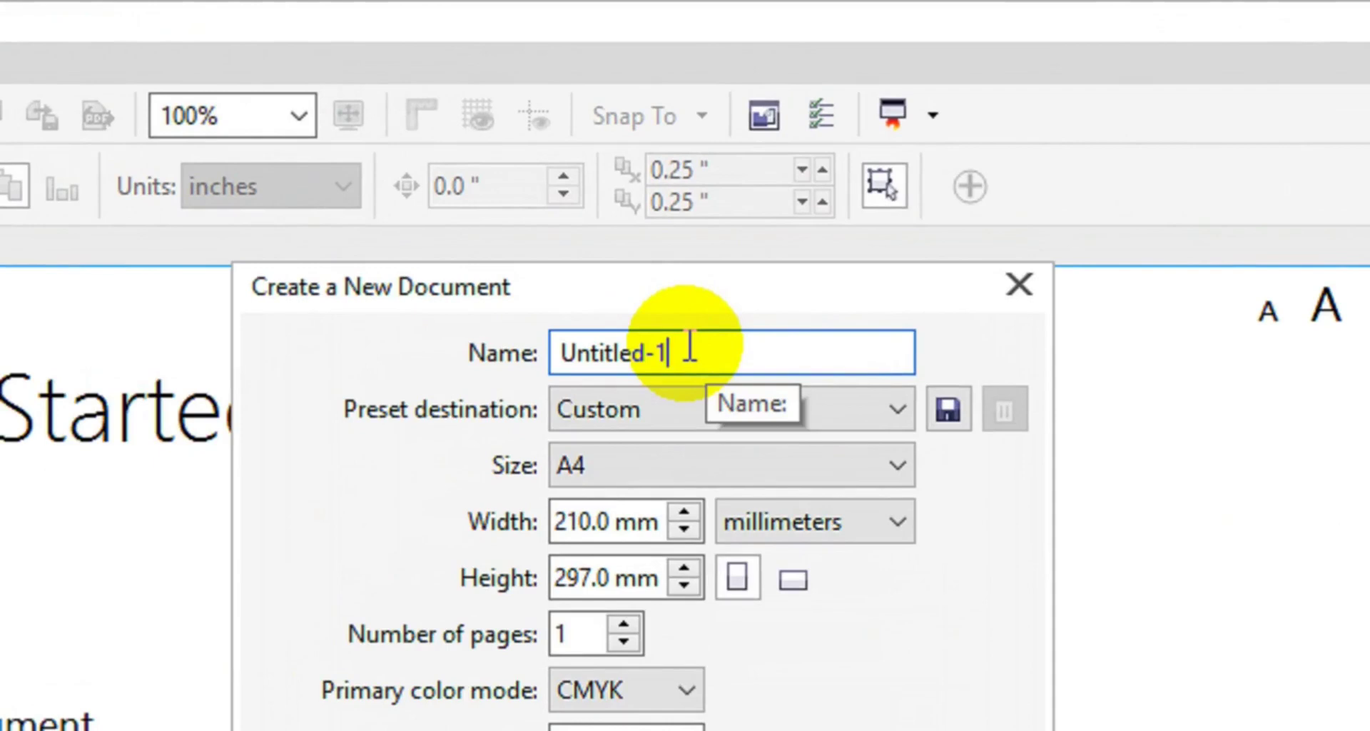
key(BackSpace)
key(BackSpace)
key(BackSpace)
key(BackSpace)
key(BackSpace)
key(BackSpace)
key(BackSpace)
key(BackSpace)
key(BackSpace)
key(BackSpace)
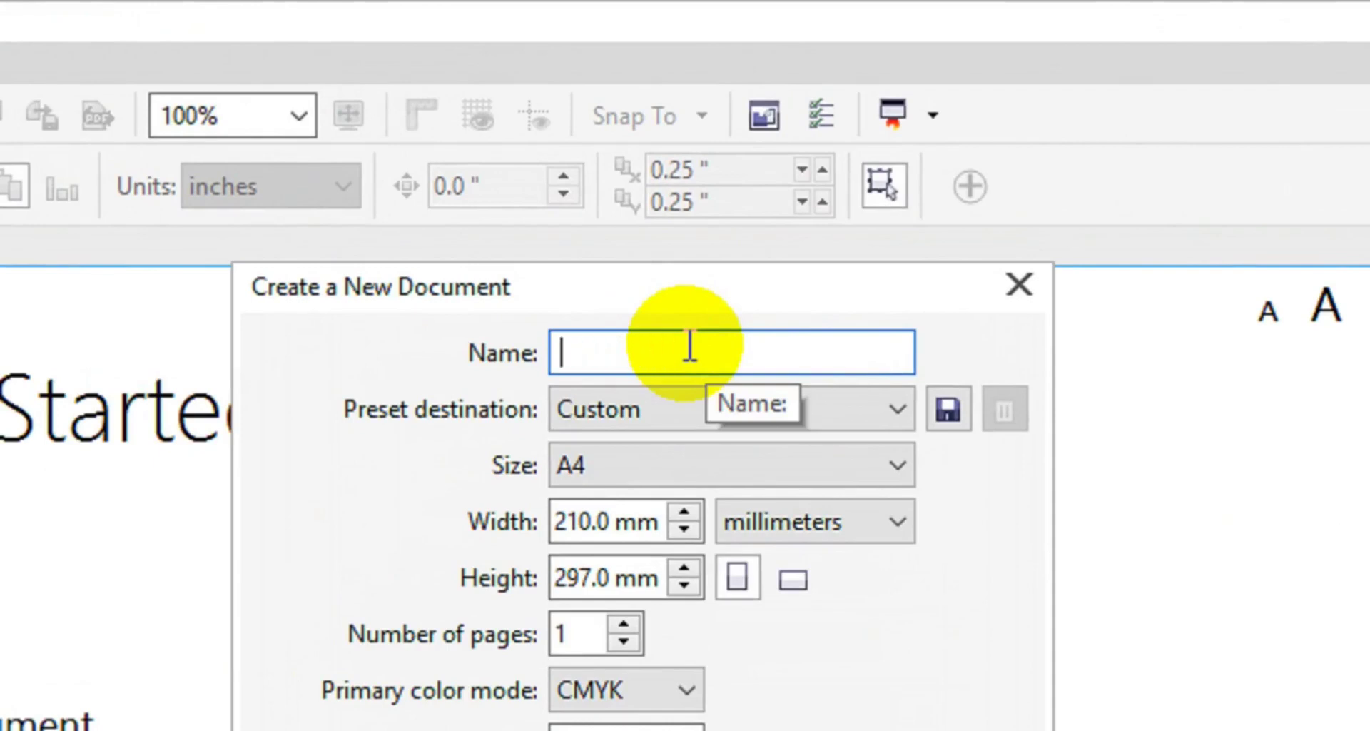
text(Convert )
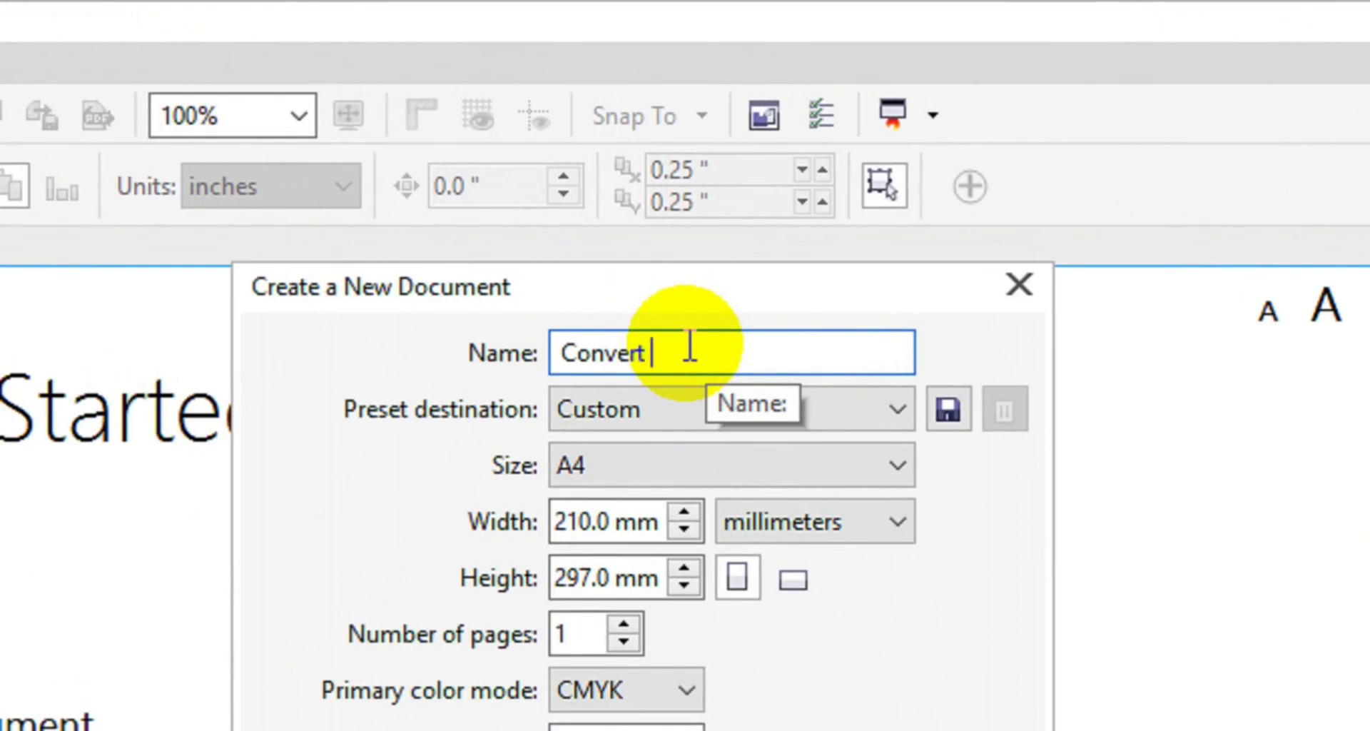
text(jpeg to vect)
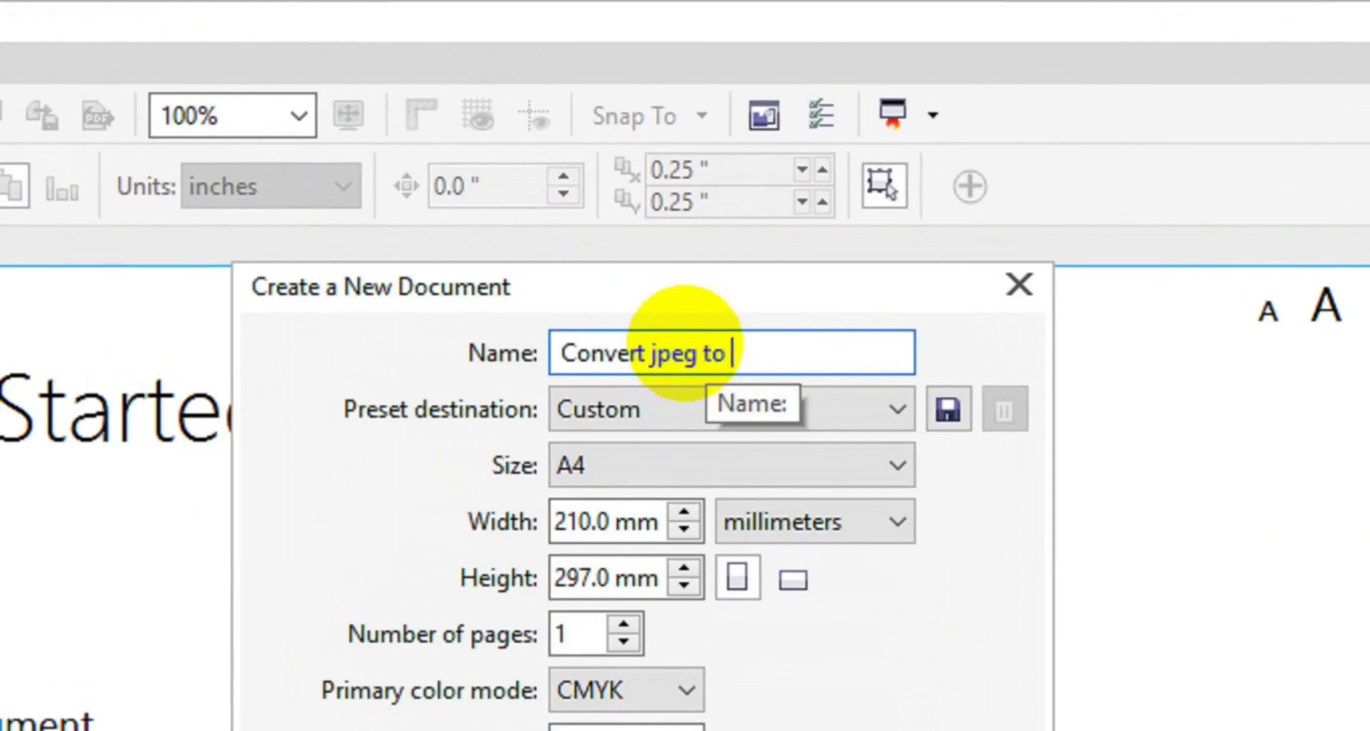
text(or)
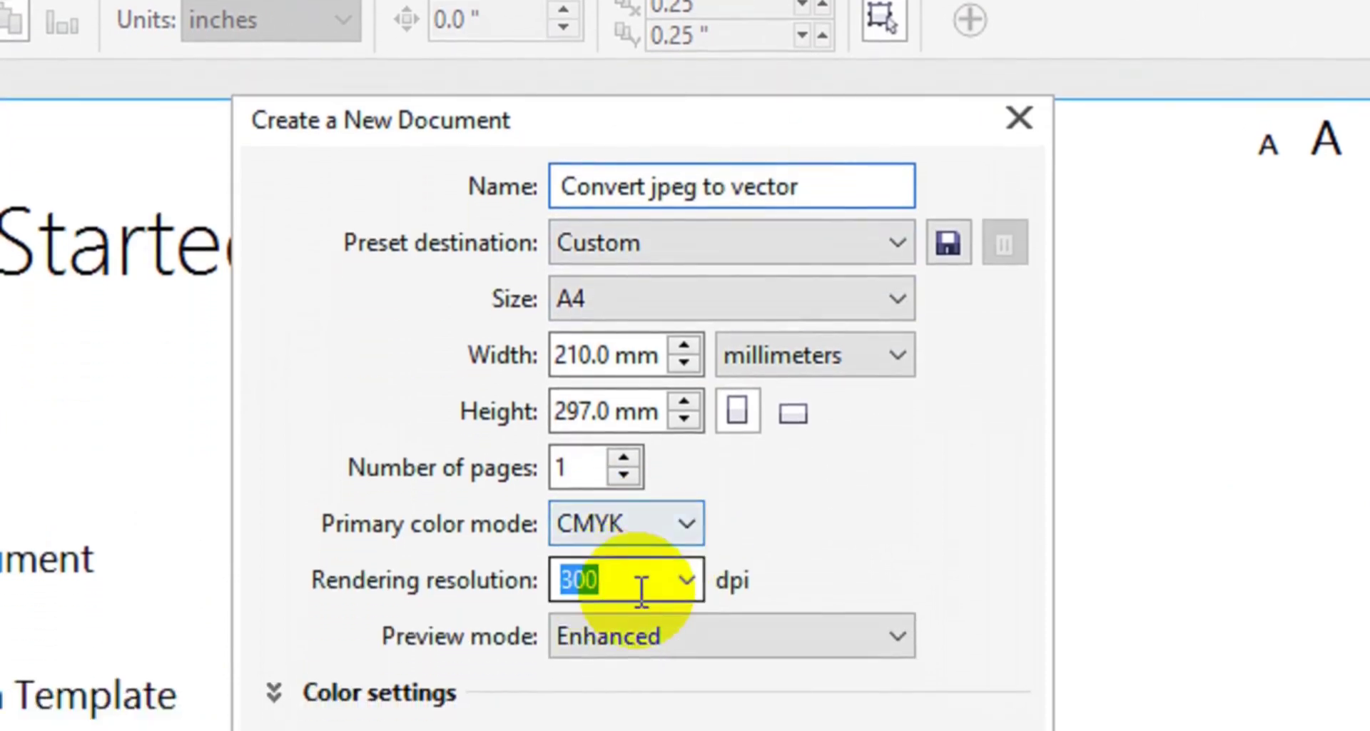
click(684, 614)
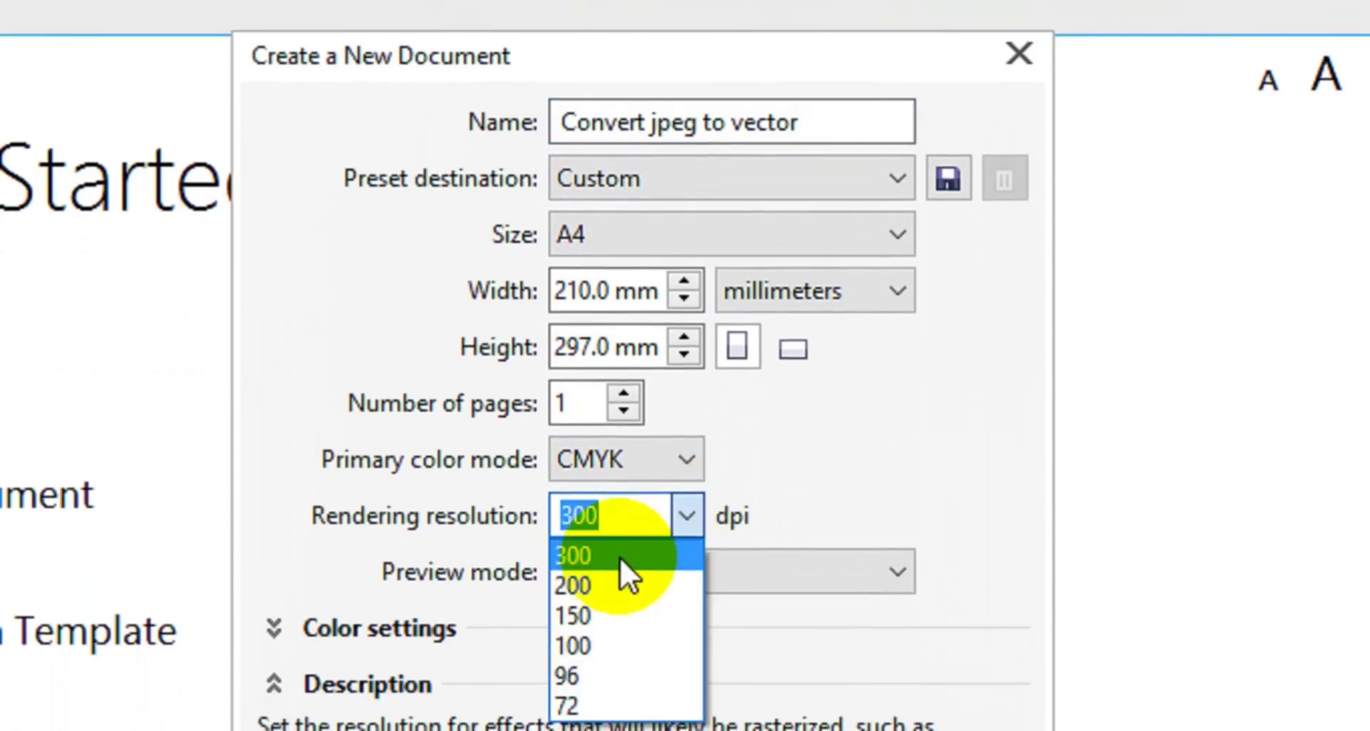
click(620, 588)
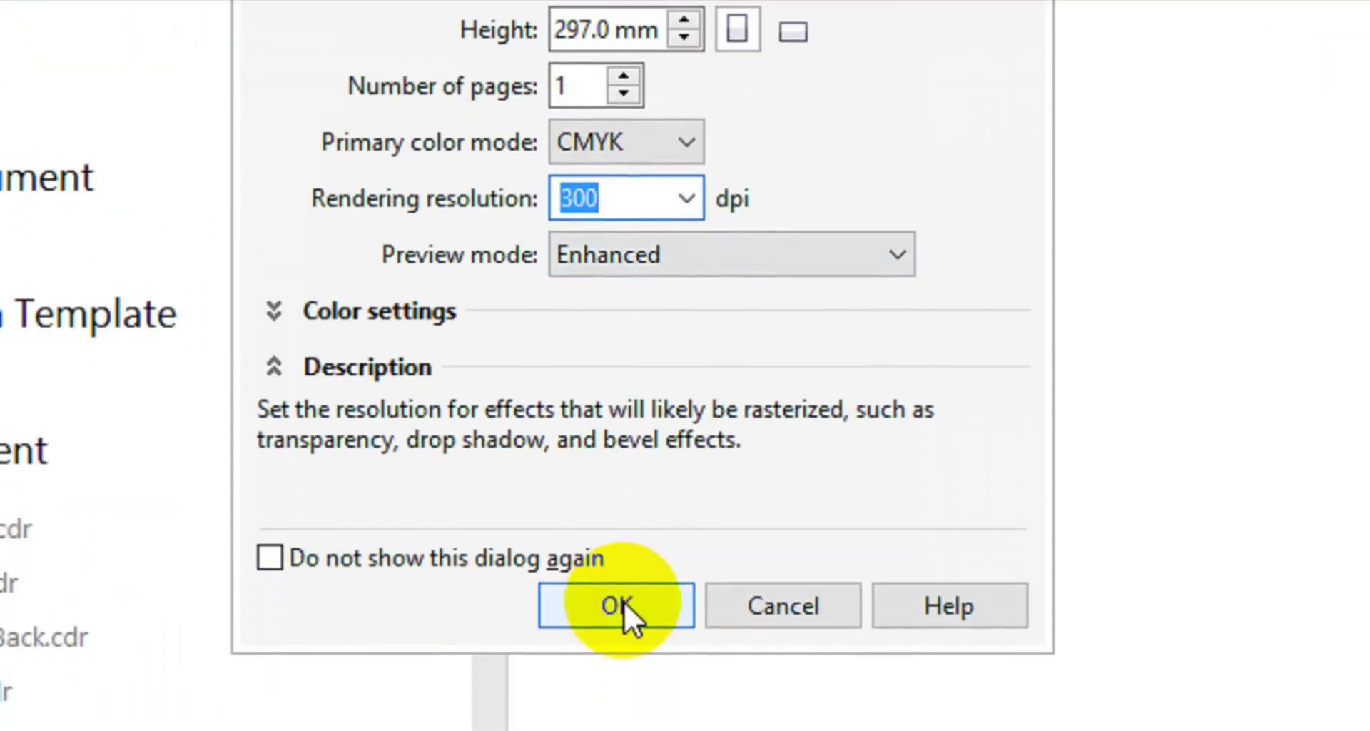
click(623, 568)
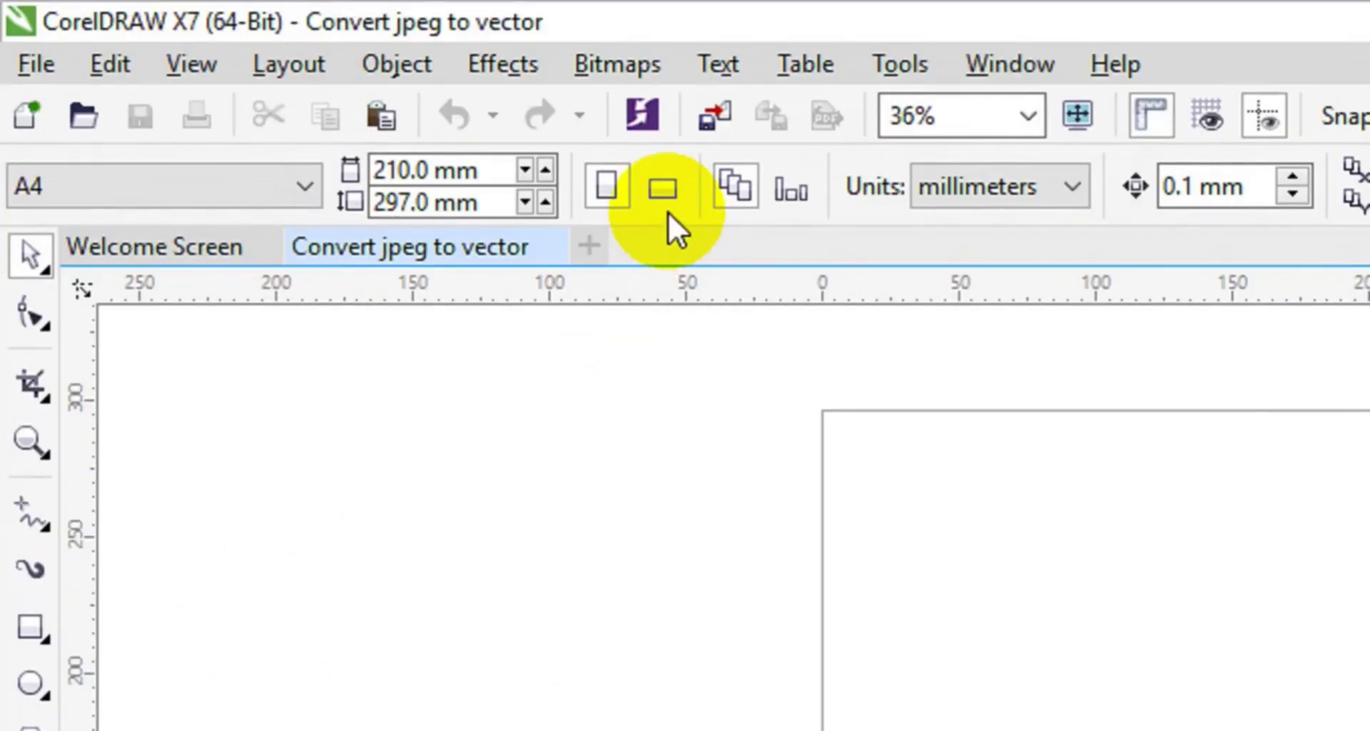
Turn the page to landscape and import main.jpg from the Downloads folder.
click(662, 203)
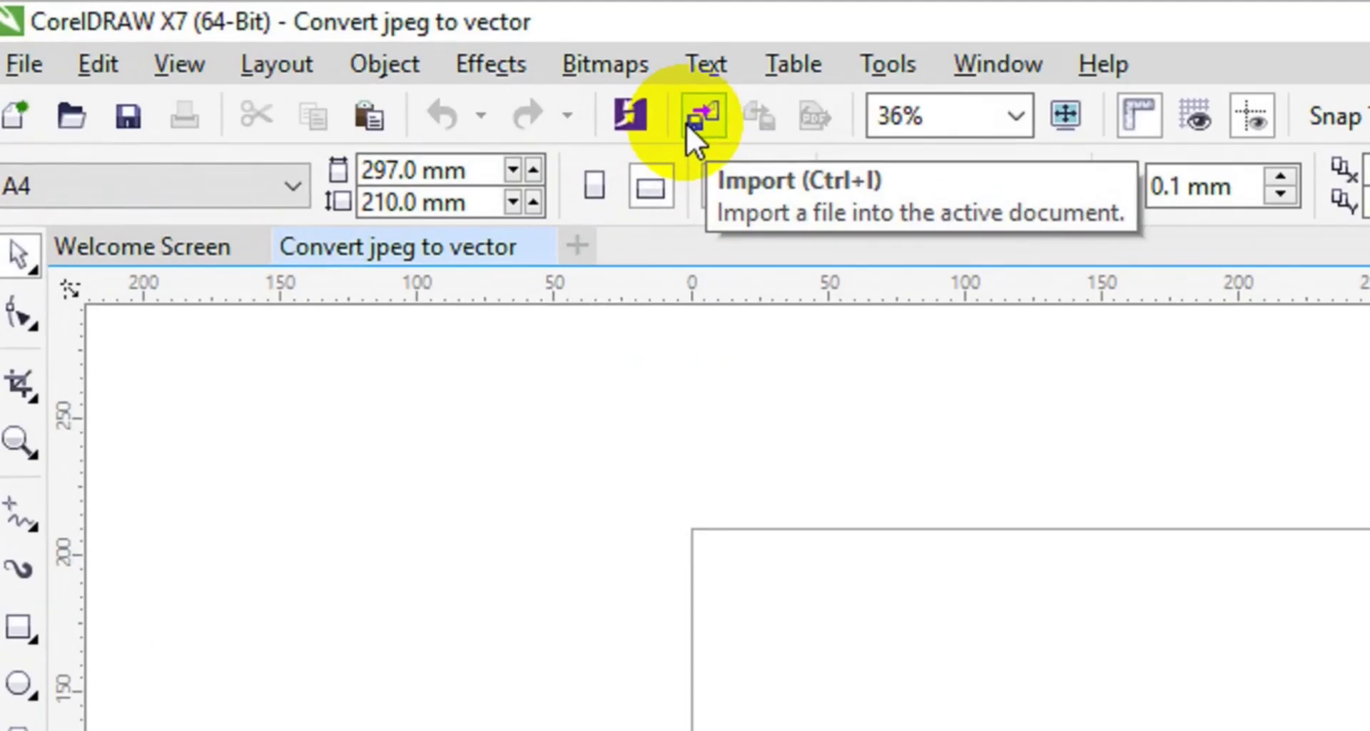
click(688, 121)
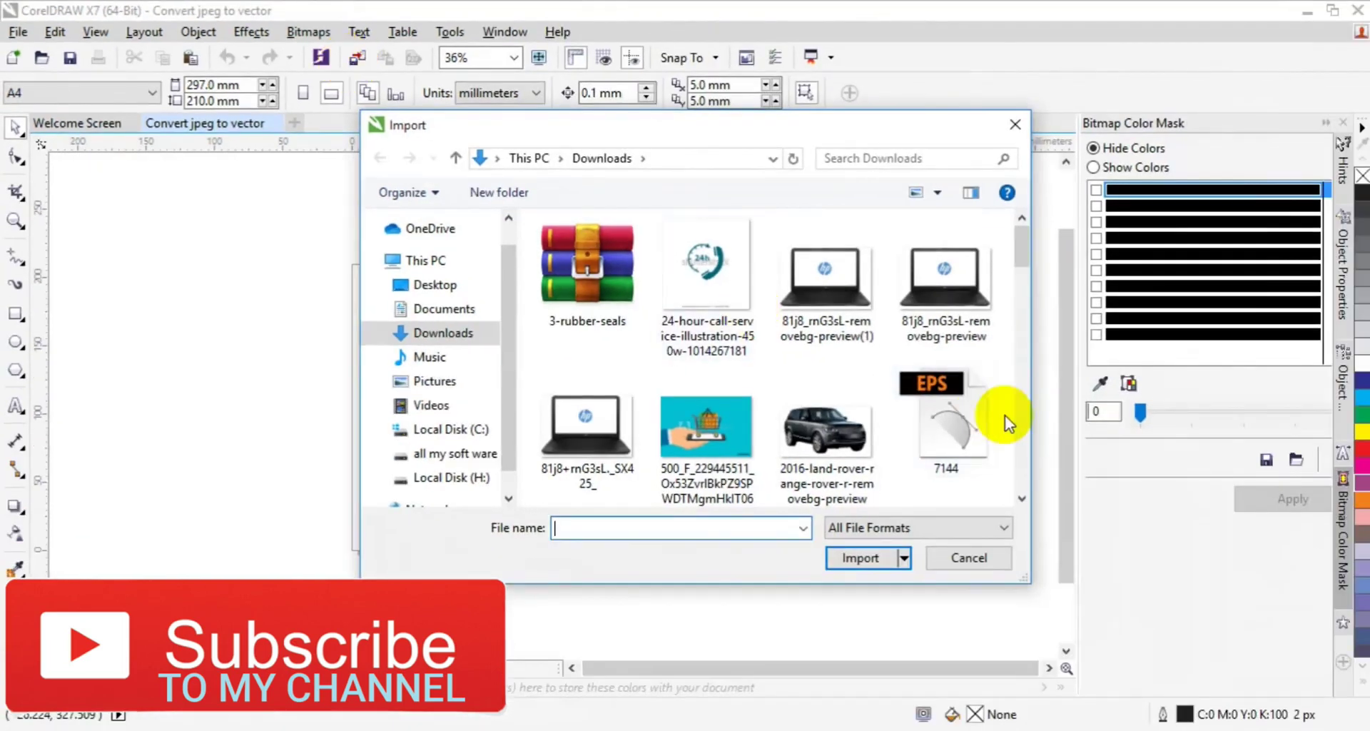
scroll(1019, 444, down, 10)
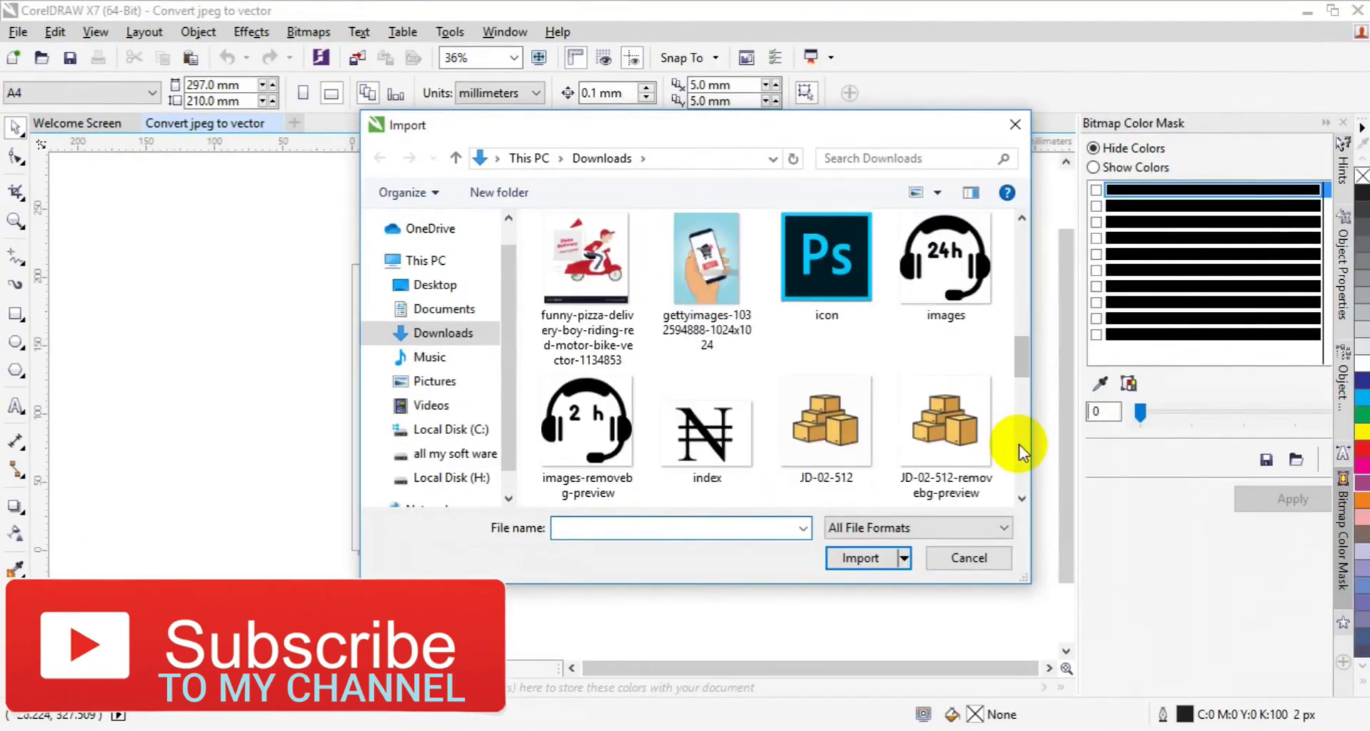
scroll(1019, 444, down, 6)
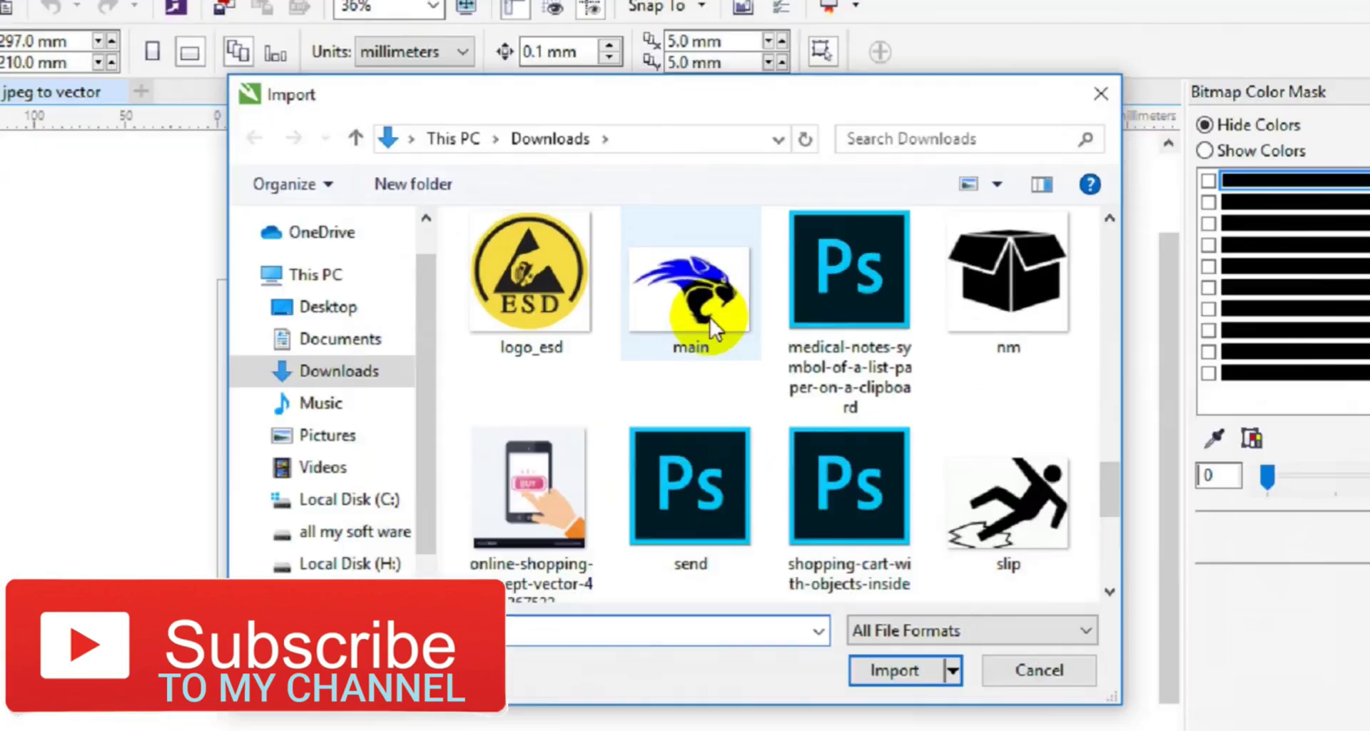
click(709, 318)
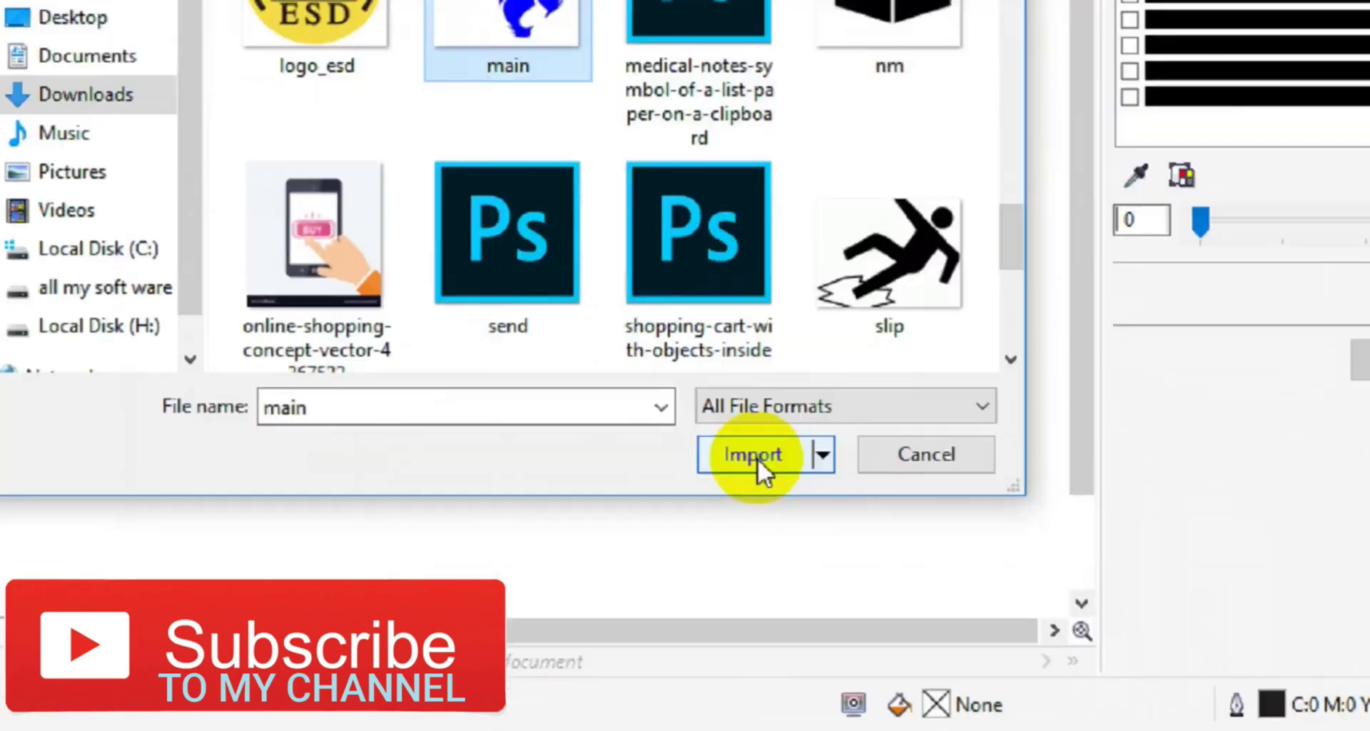
click(866, 561)
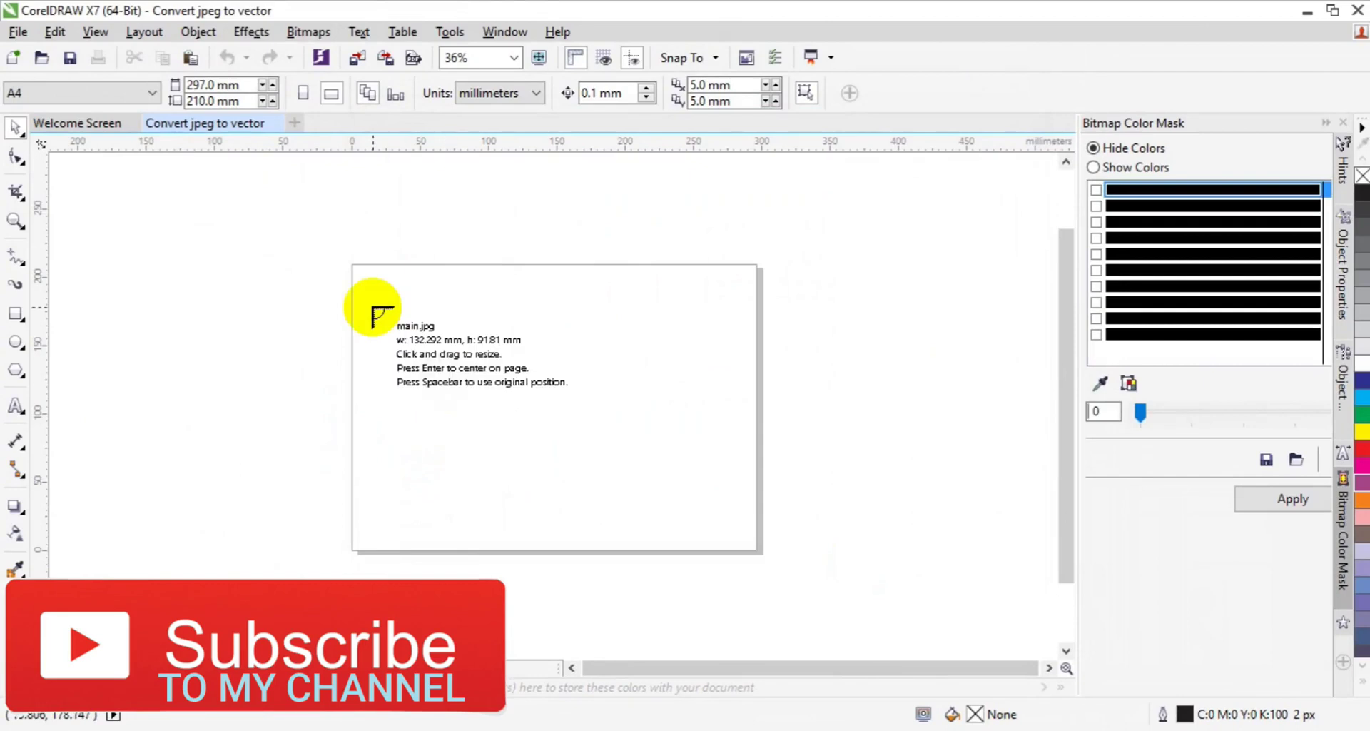
Place the panther image on the page, add a page-sized purple rectangle, then reselect the bitmap.
drag(372, 304, 664, 509)
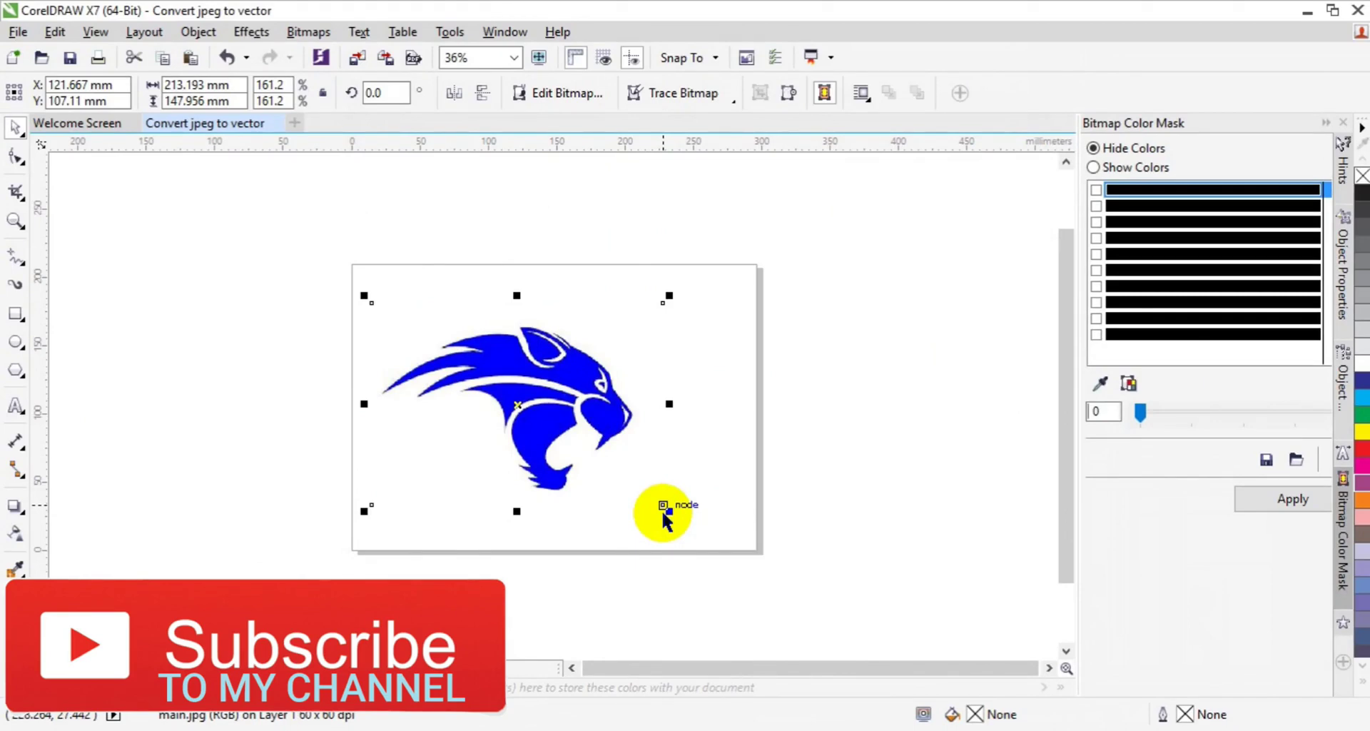
click(711, 506)
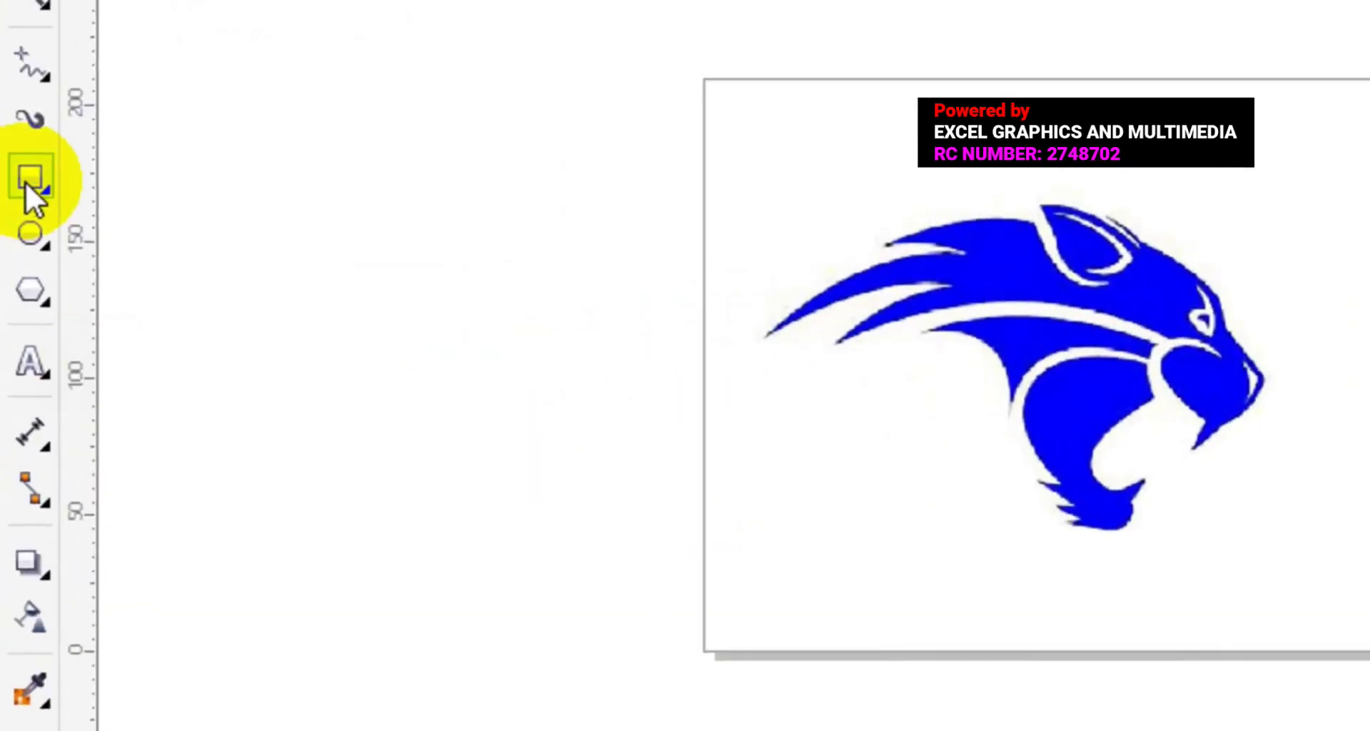
double_click(24, 183)
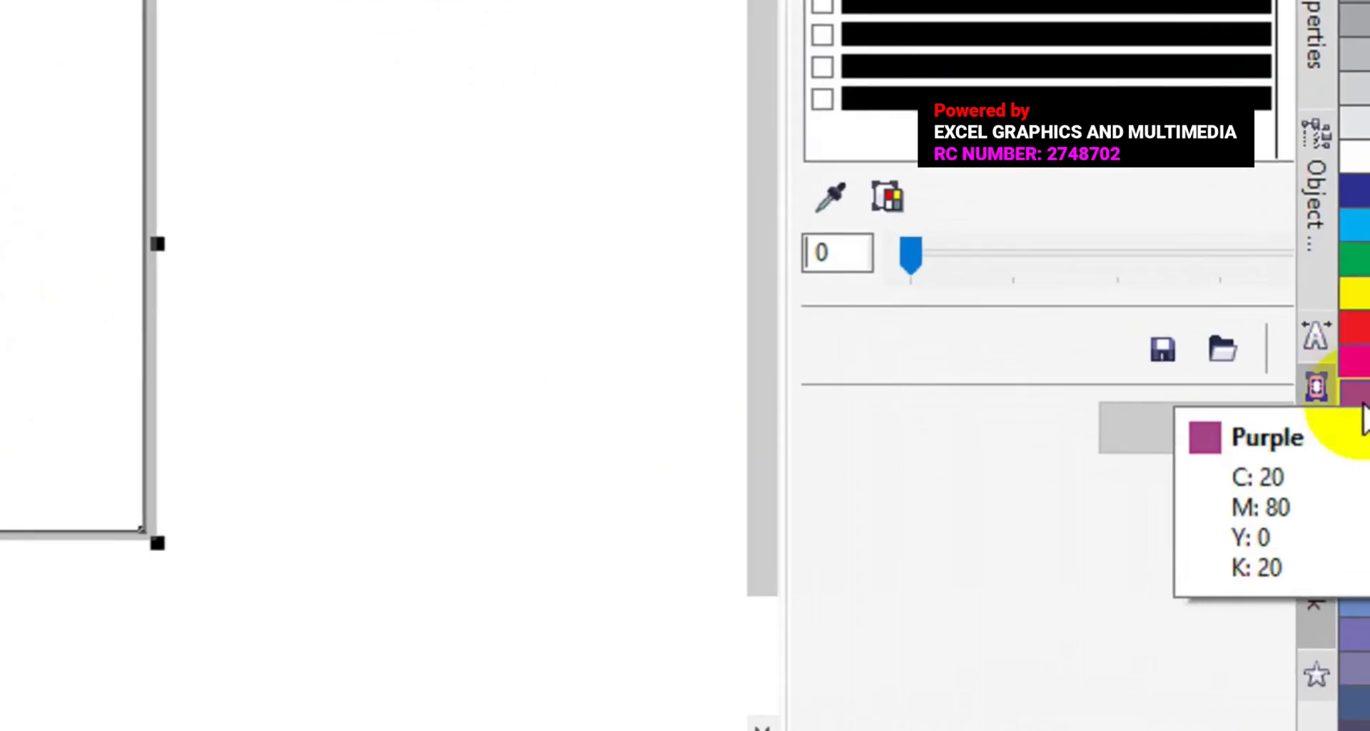
click(1354, 391)
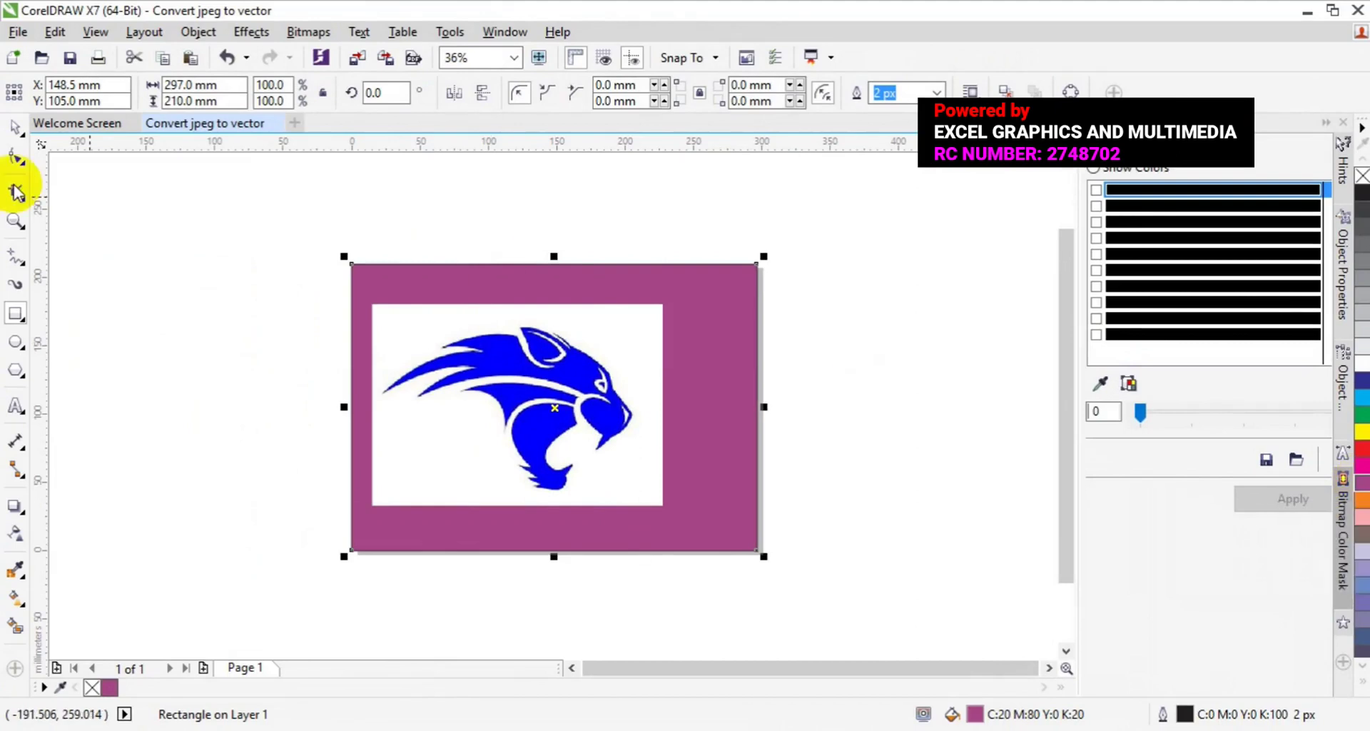
click(13, 132)
click(444, 428)
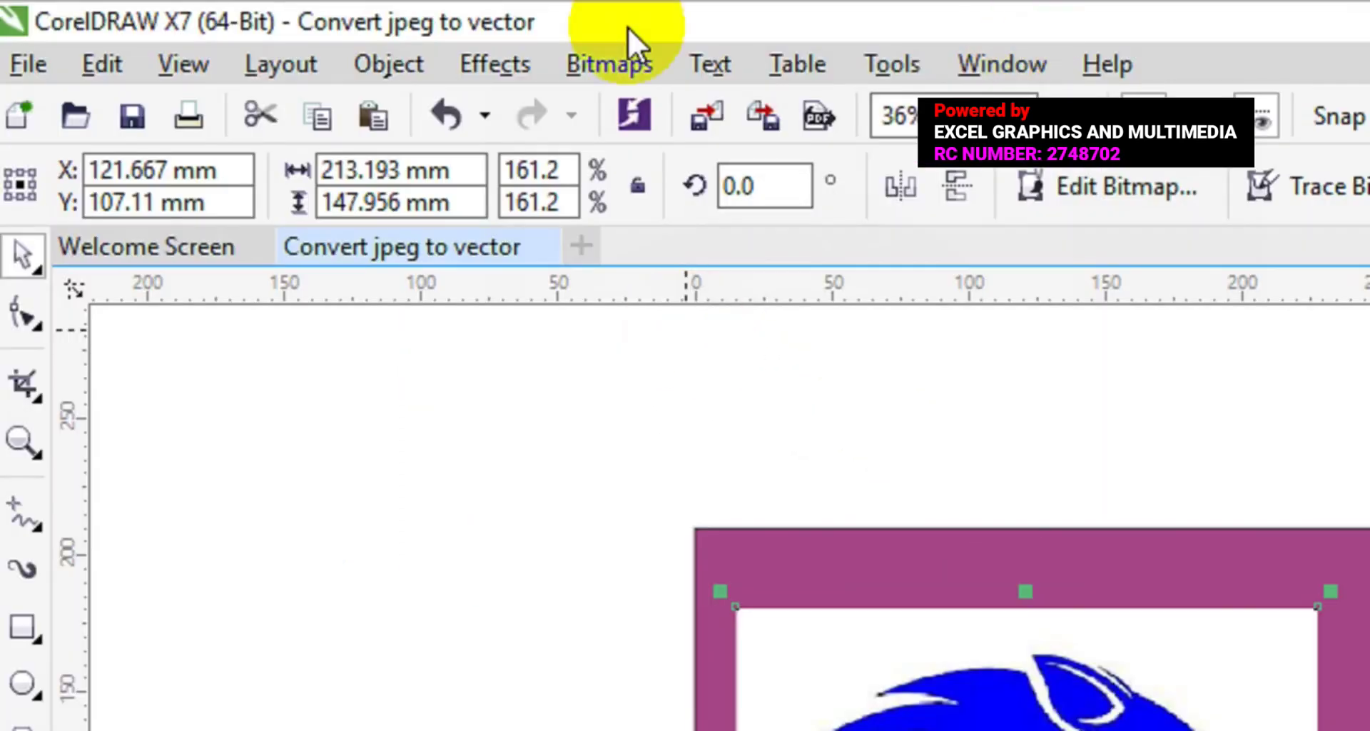
Convert the panther image to a 300 dpi bitmap with a transparent background.
click(611, 58)
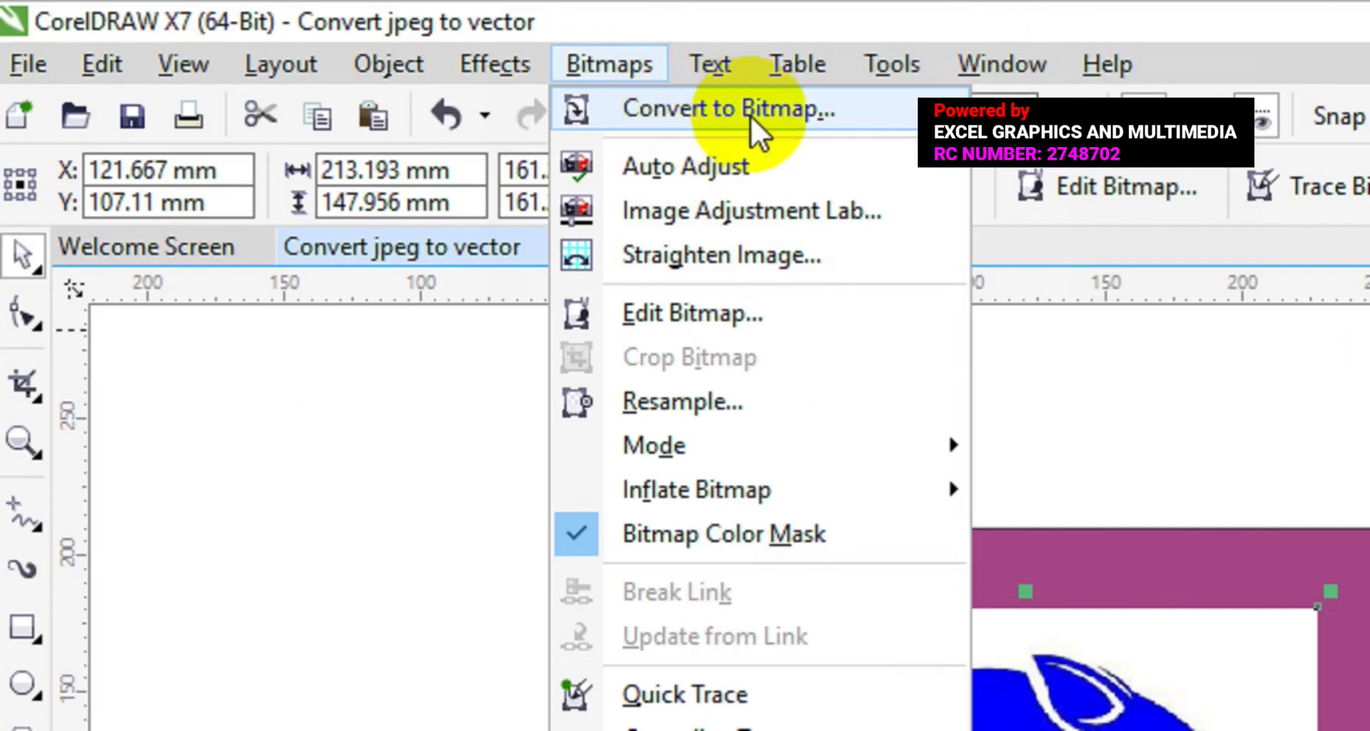
click(716, 116)
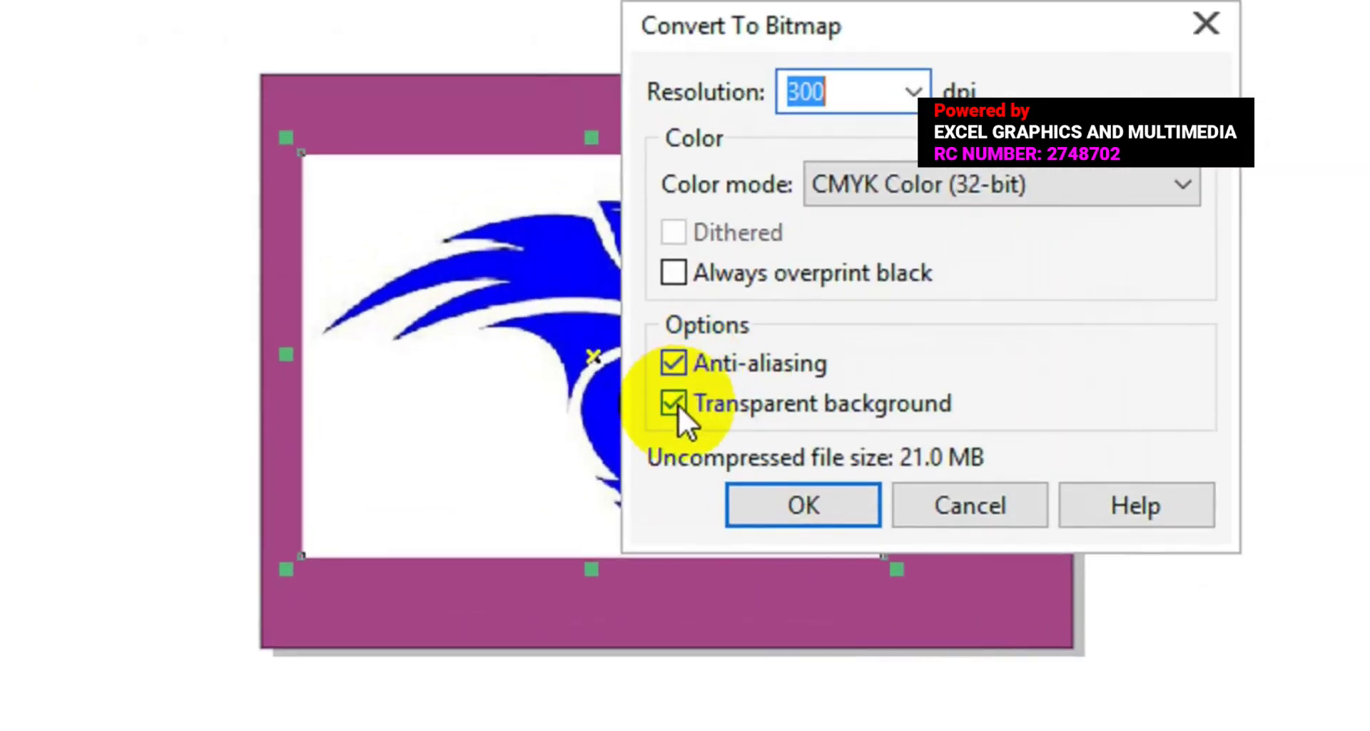
click(912, 92)
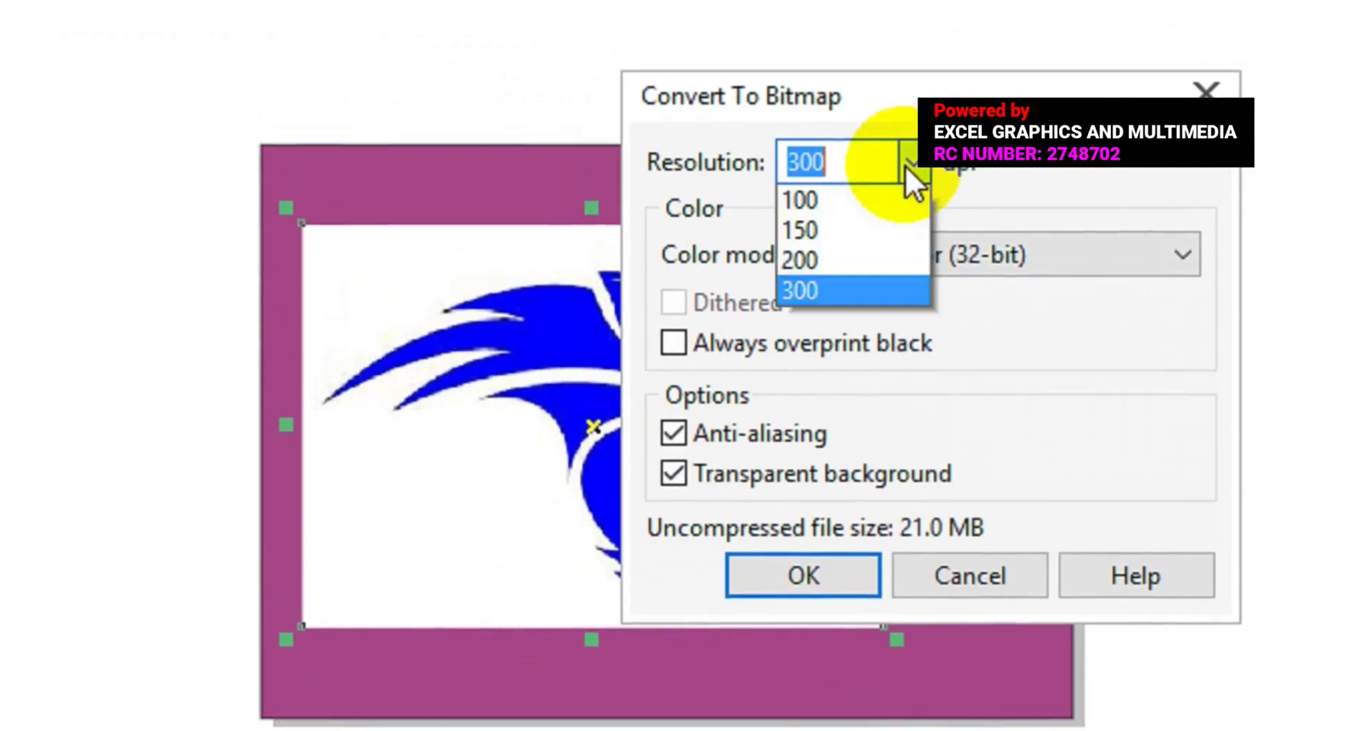
click(810, 342)
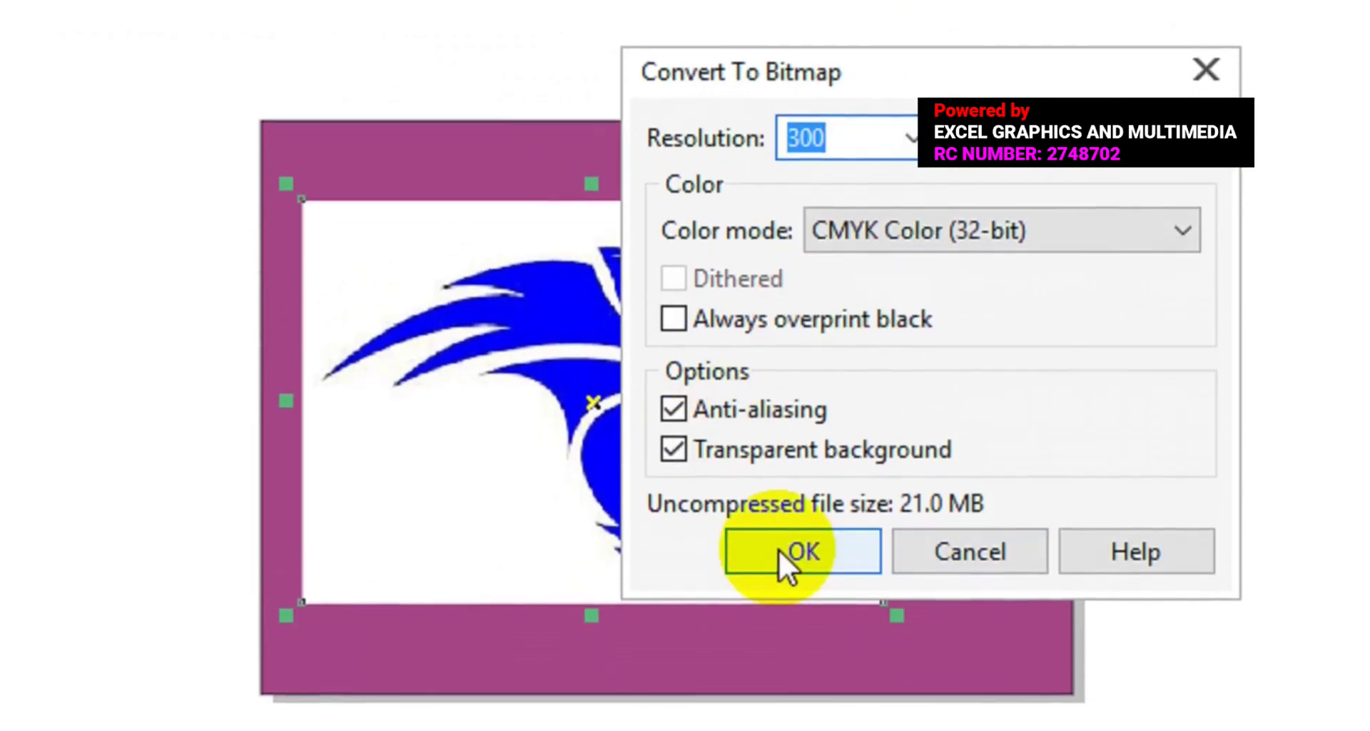
click(778, 549)
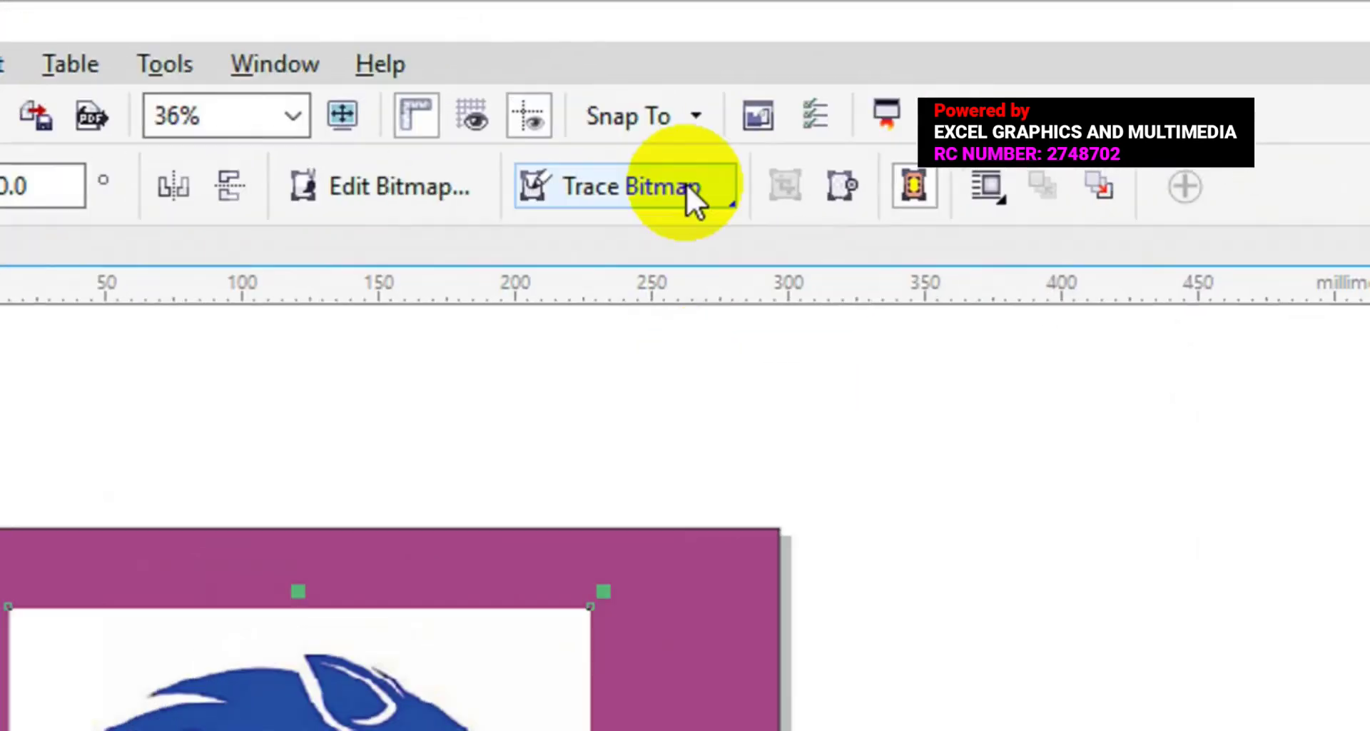
Trace the bitmap with Outline Trace > Detailed Logo at original size and accept the result.
click(727, 202)
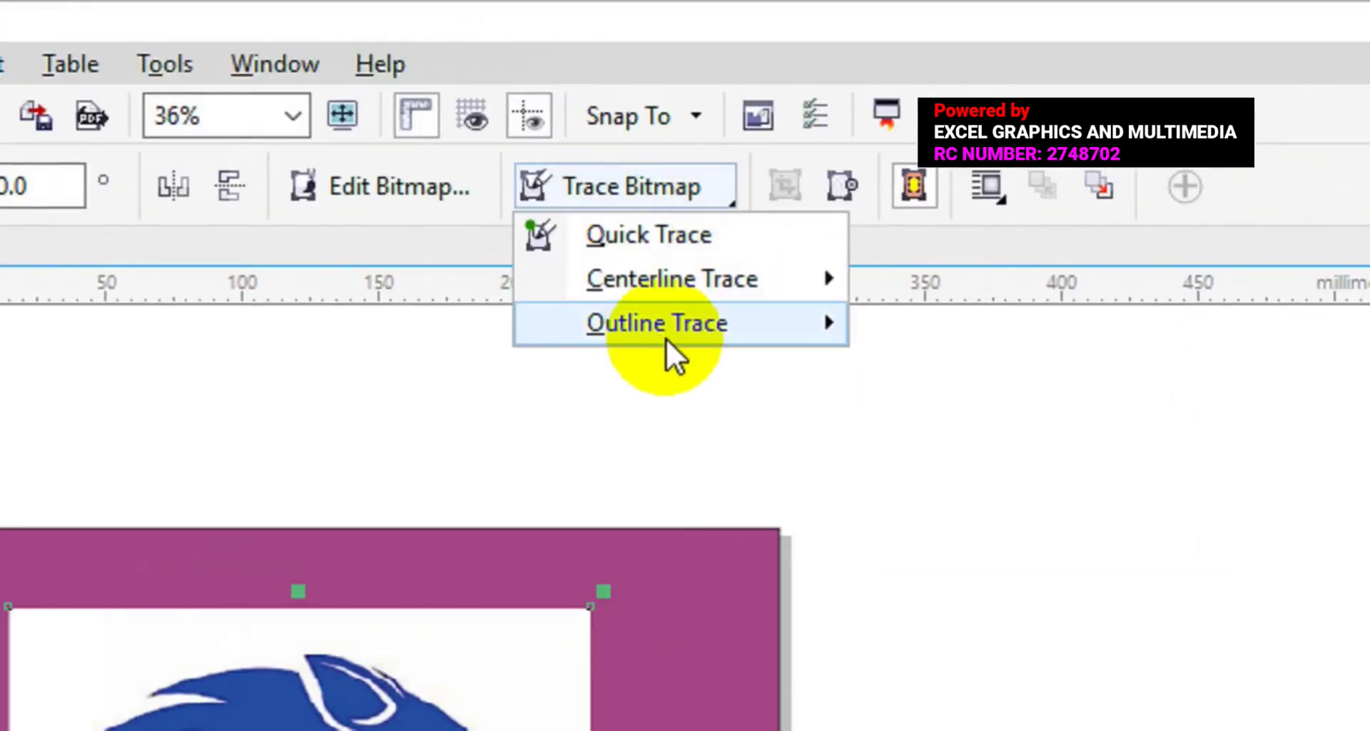
mouse_move(660, 338)
click(1029, 414)
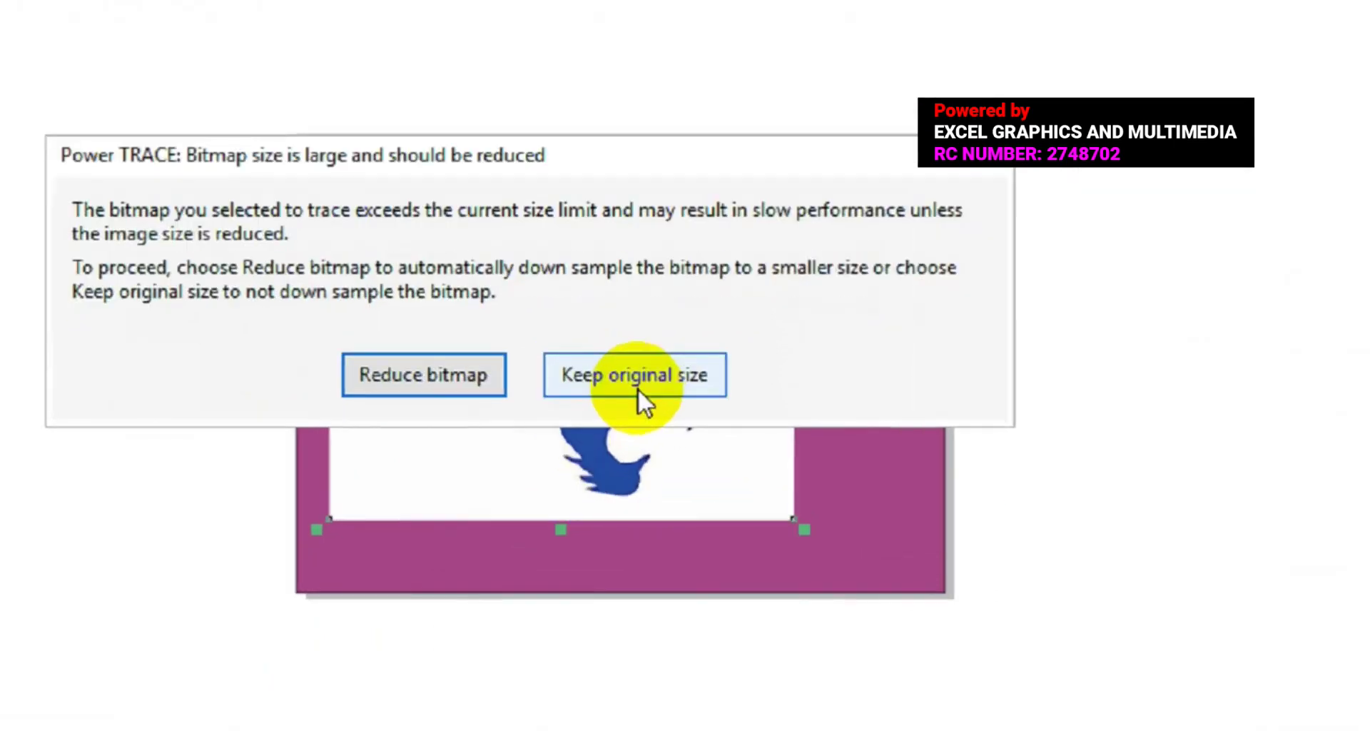
click(668, 361)
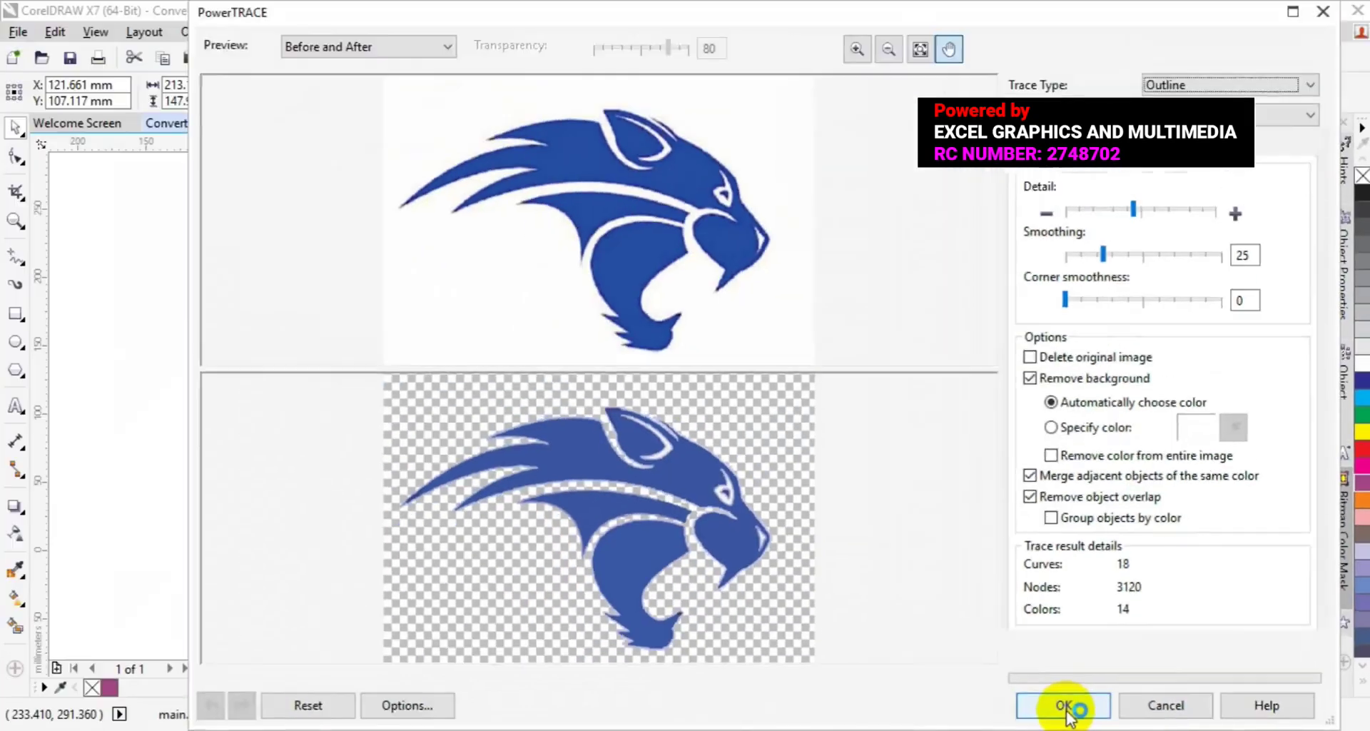
click(800, 699)
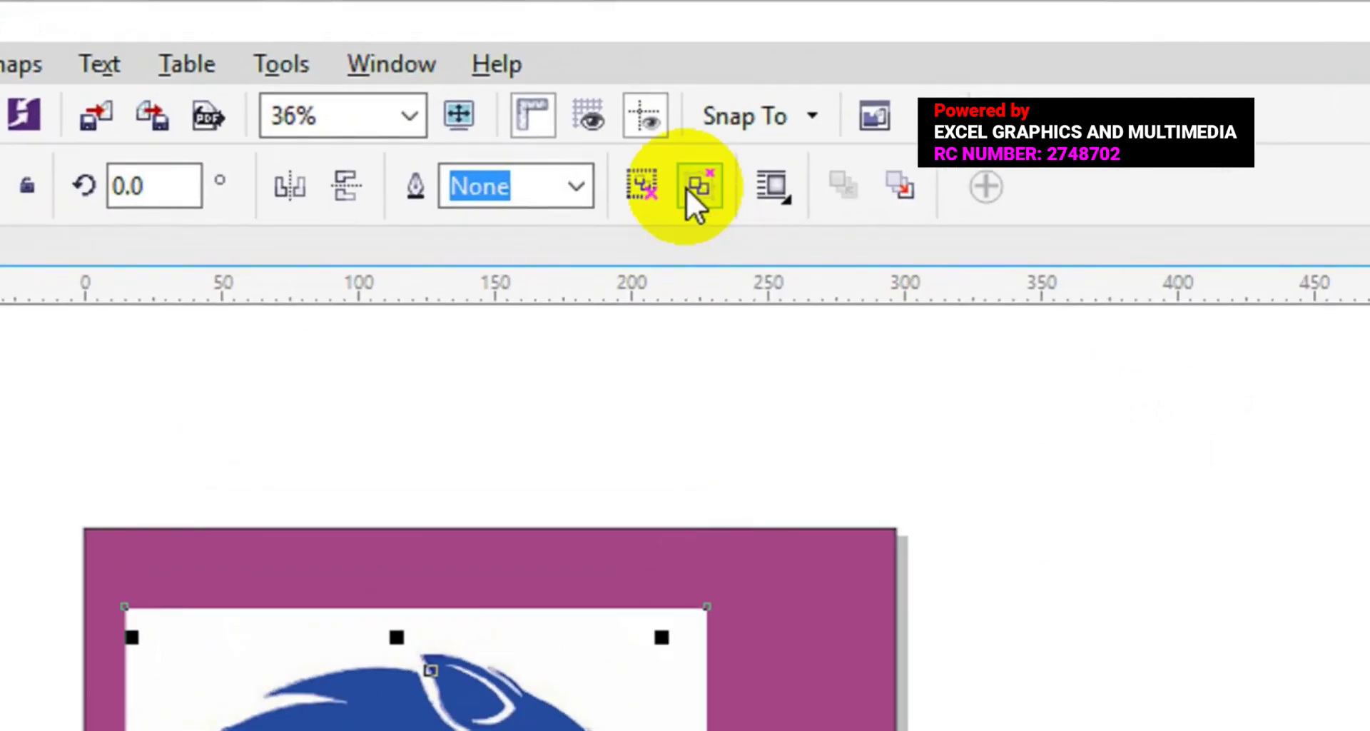
Ungroup the traced panther into separate curves and select its jaw curve.
click(644, 192)
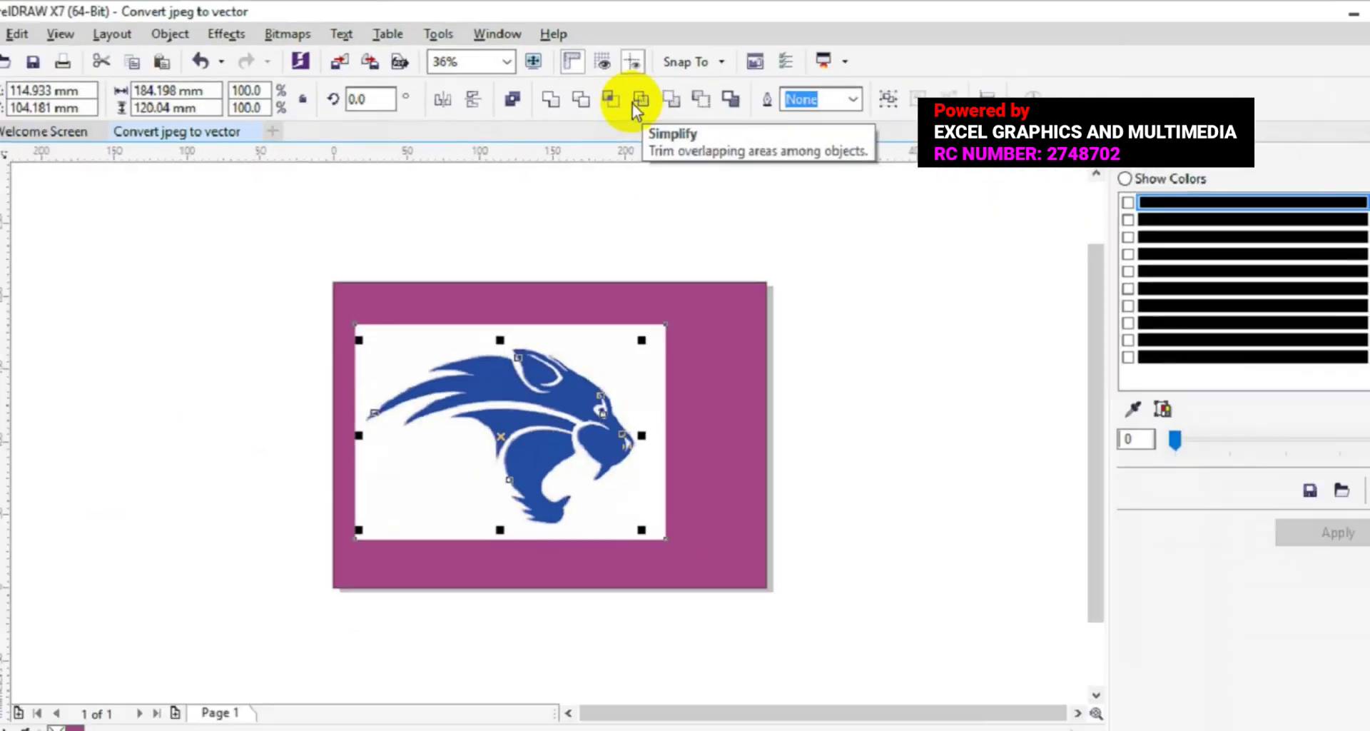
click(846, 448)
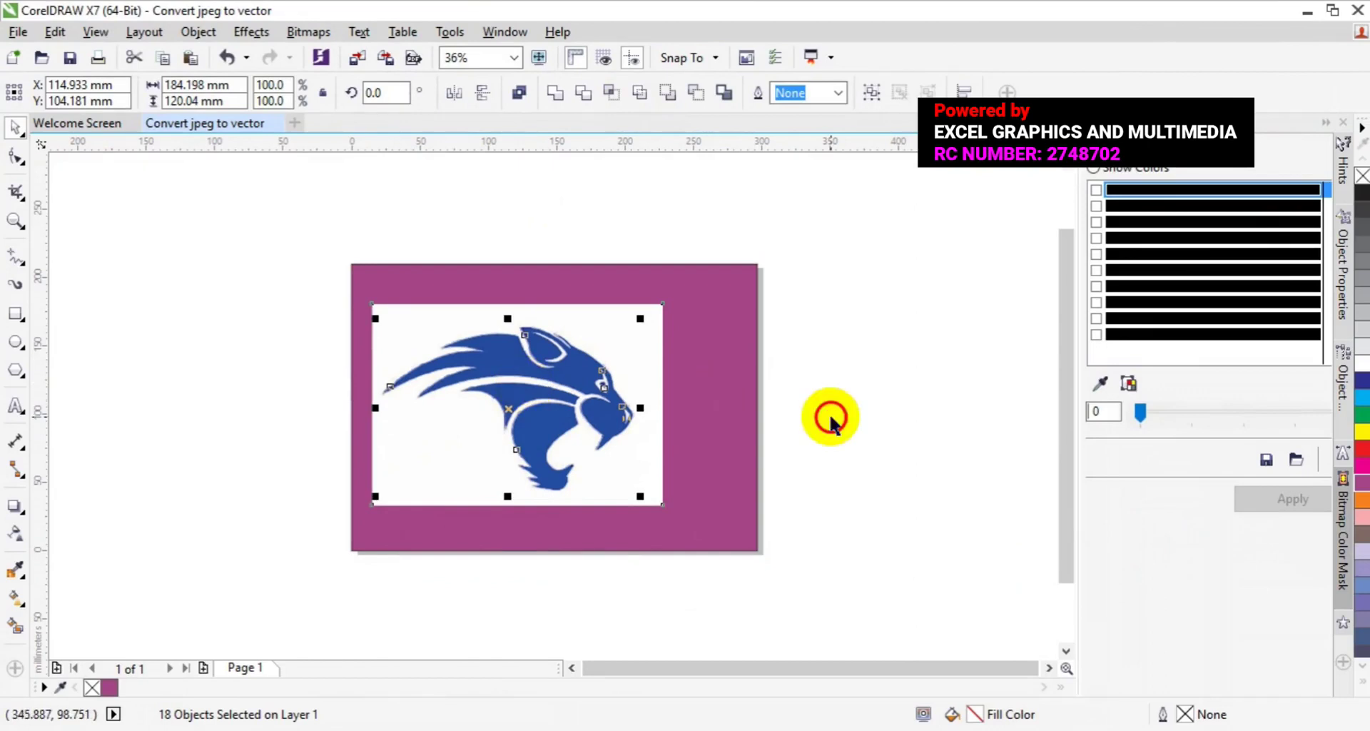
click(549, 427)
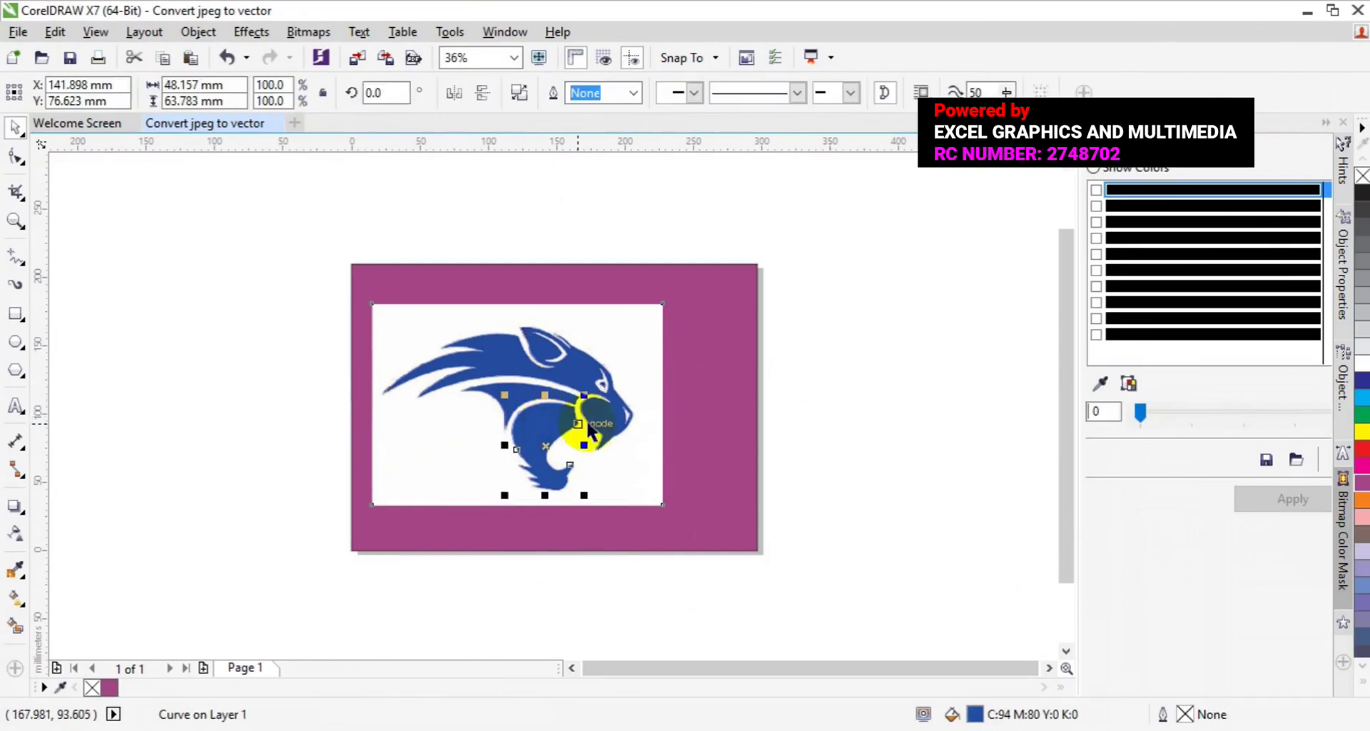
Fill the panther's head and lower-jaw traced curves black.
click(489, 391)
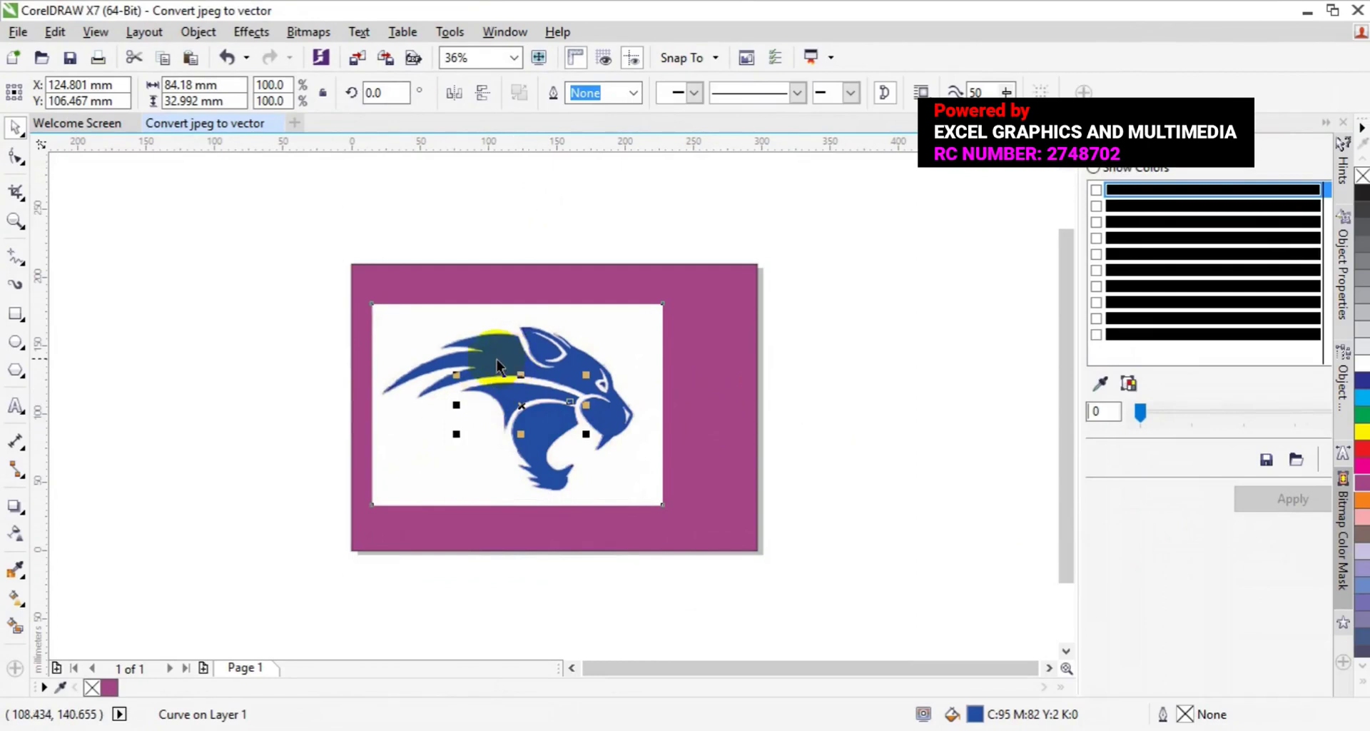
click(498, 363)
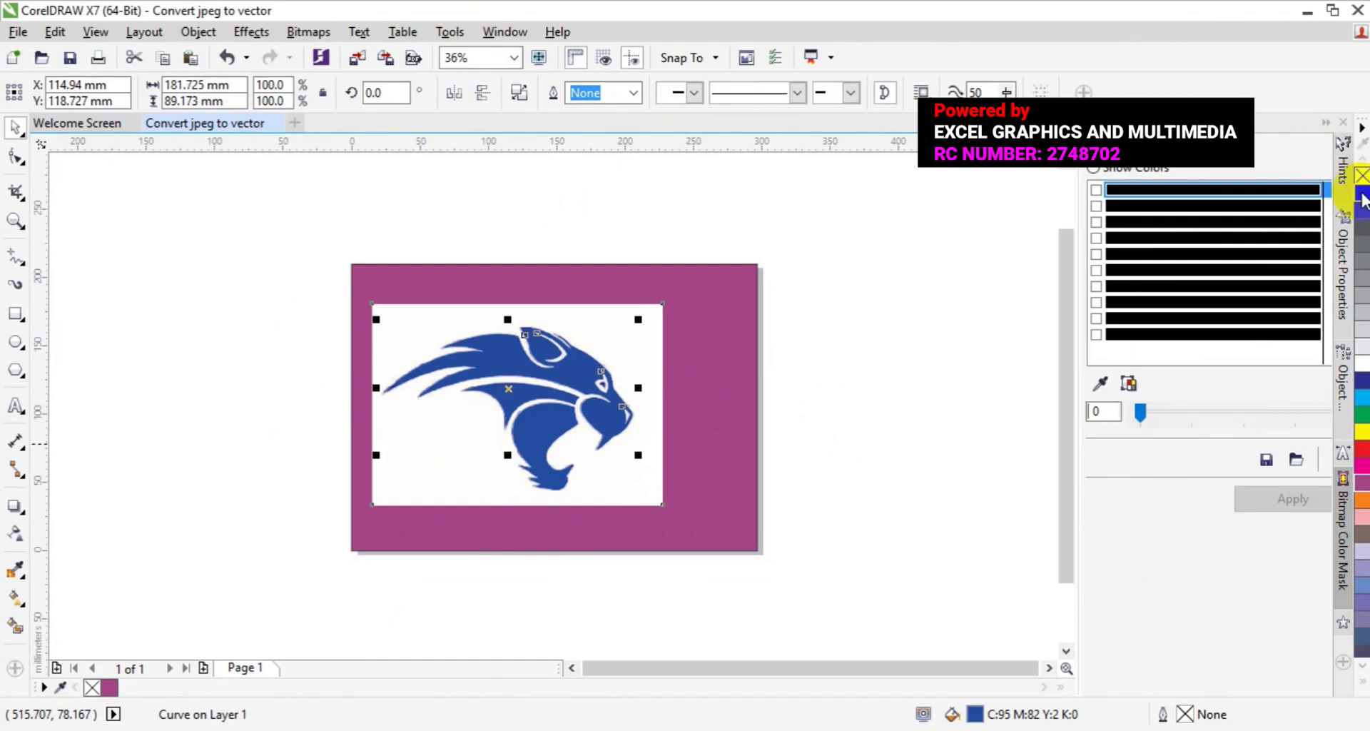
click(1363, 199)
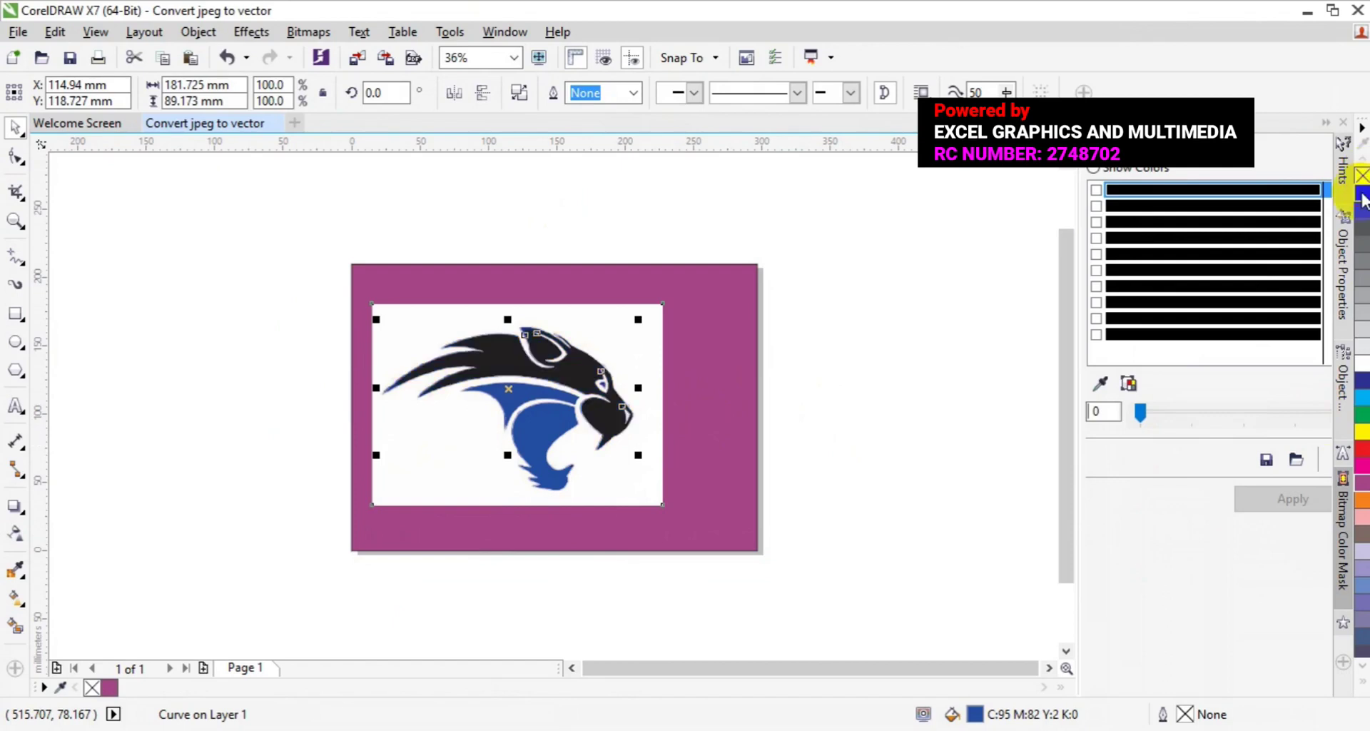
click(523, 410)
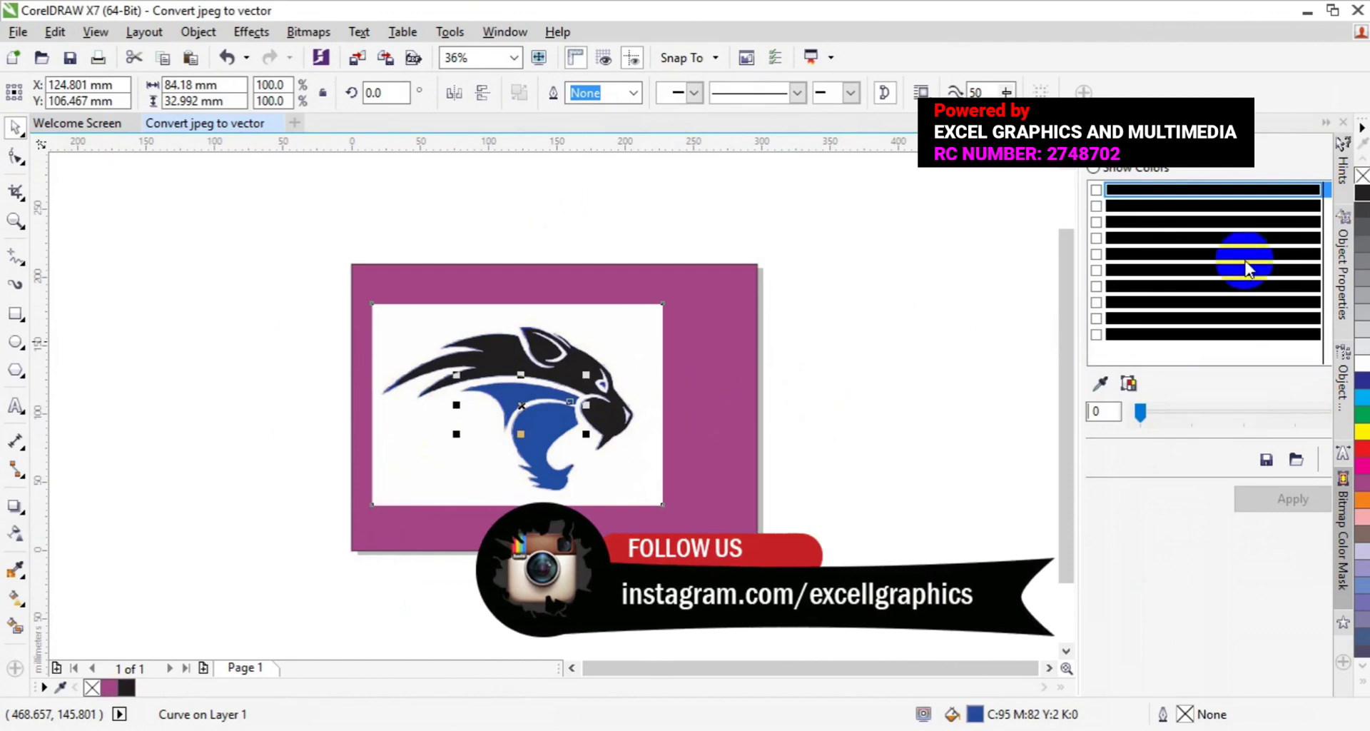
click(1204, 240)
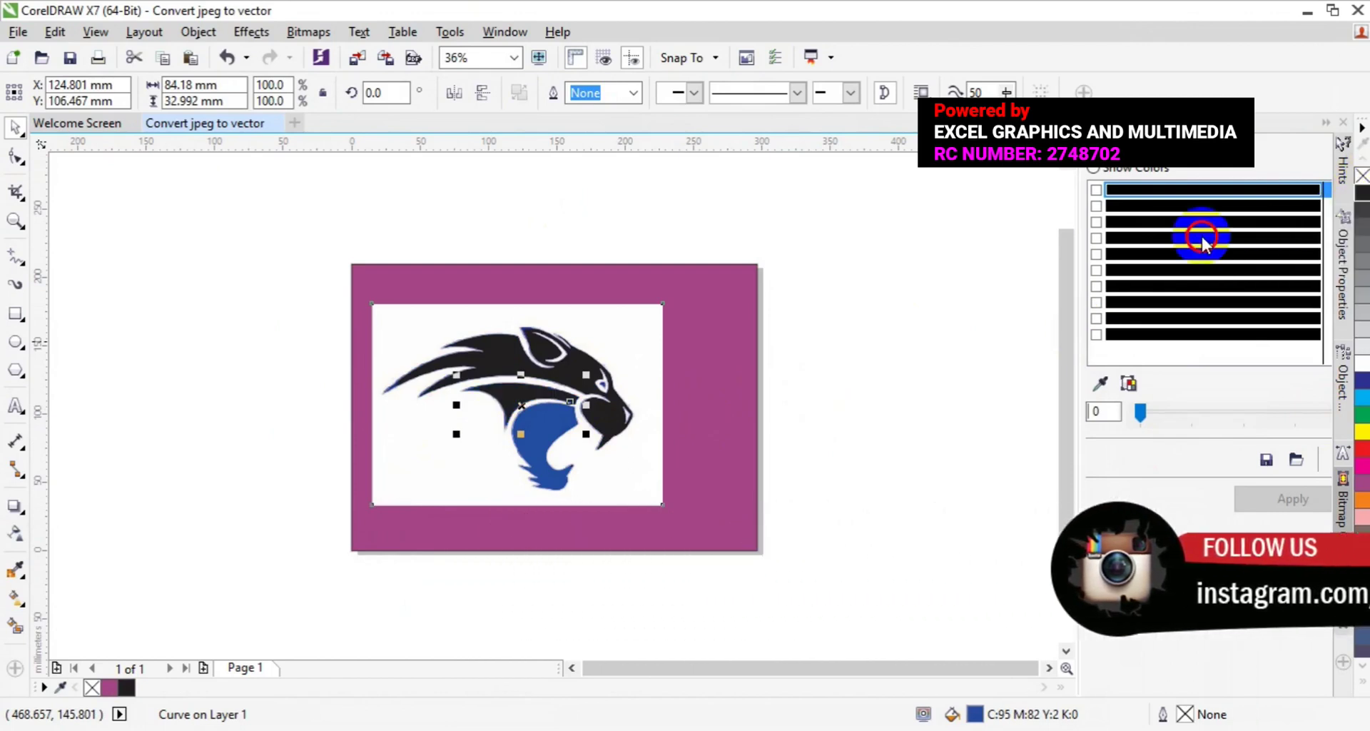
click(551, 448)
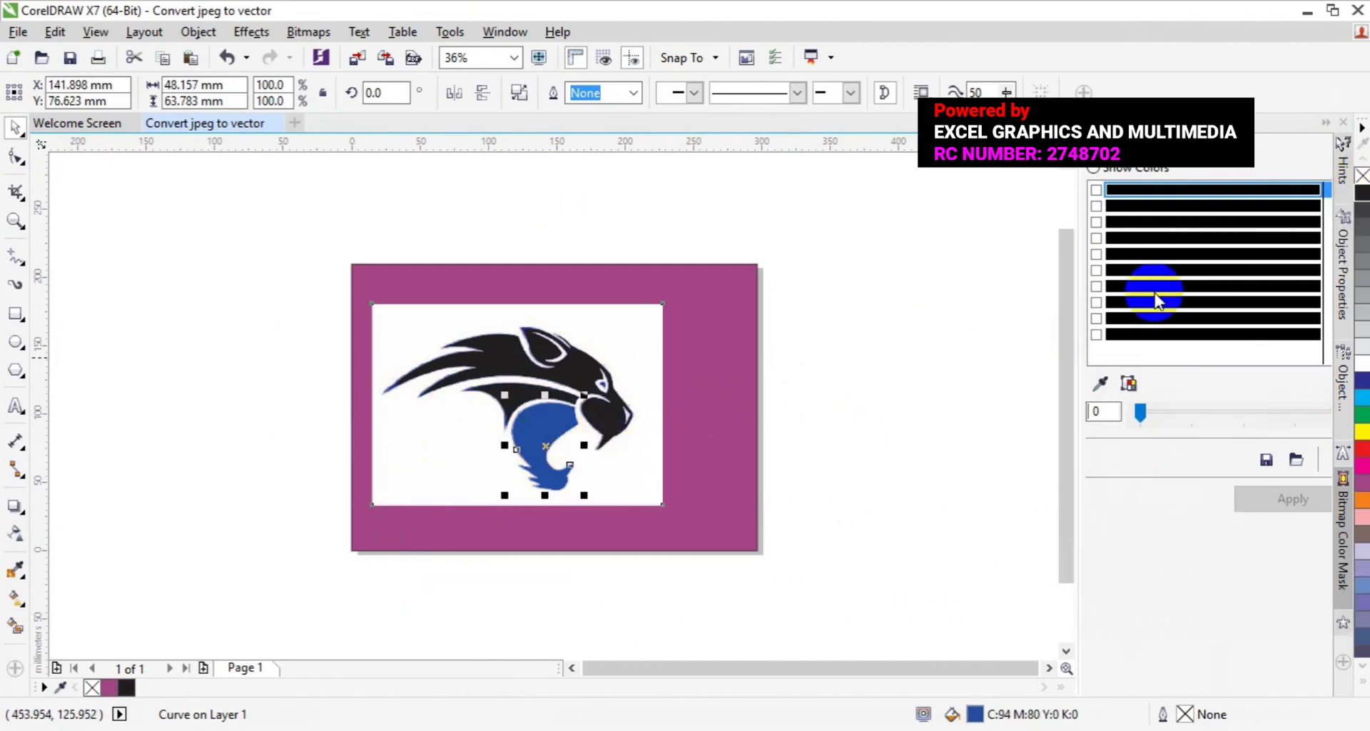
click(1361, 193)
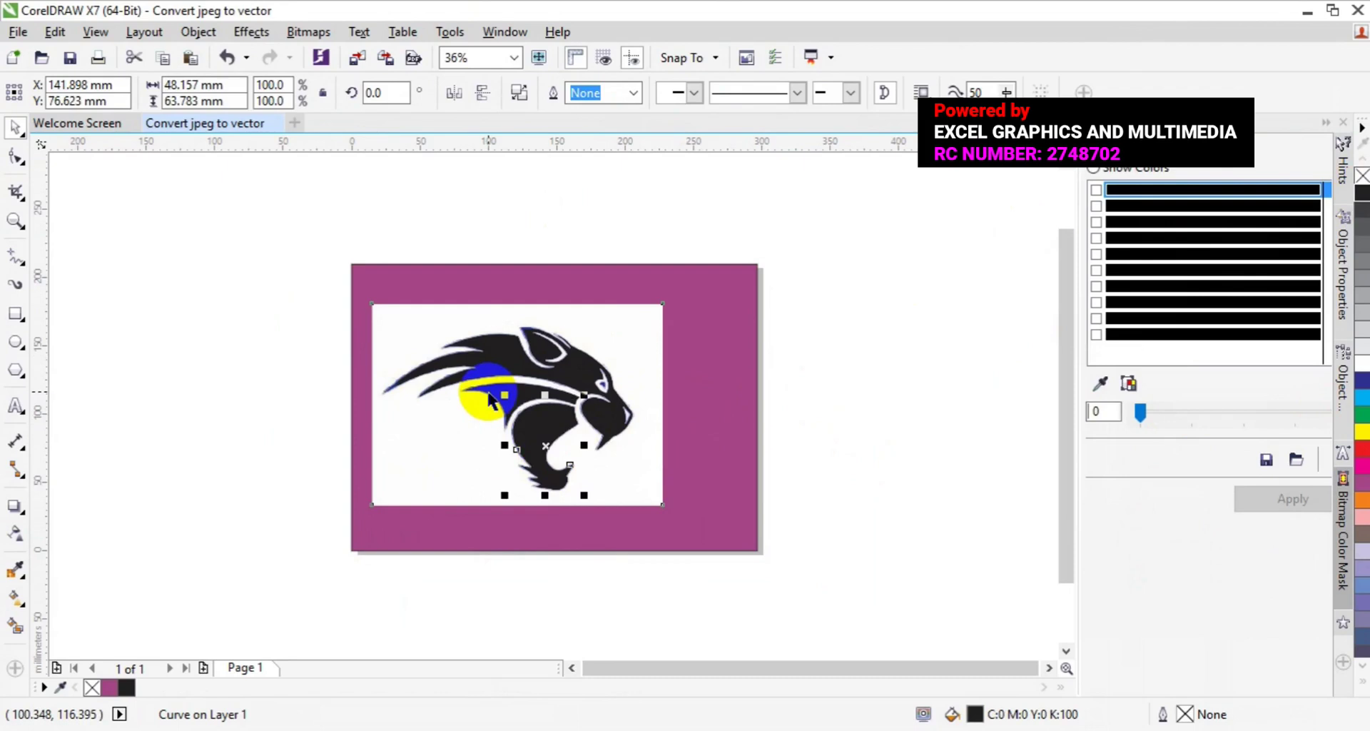
Select the head, eye and jaw shapes, accidentally shifting the original bitmap up and right.
click(490, 396)
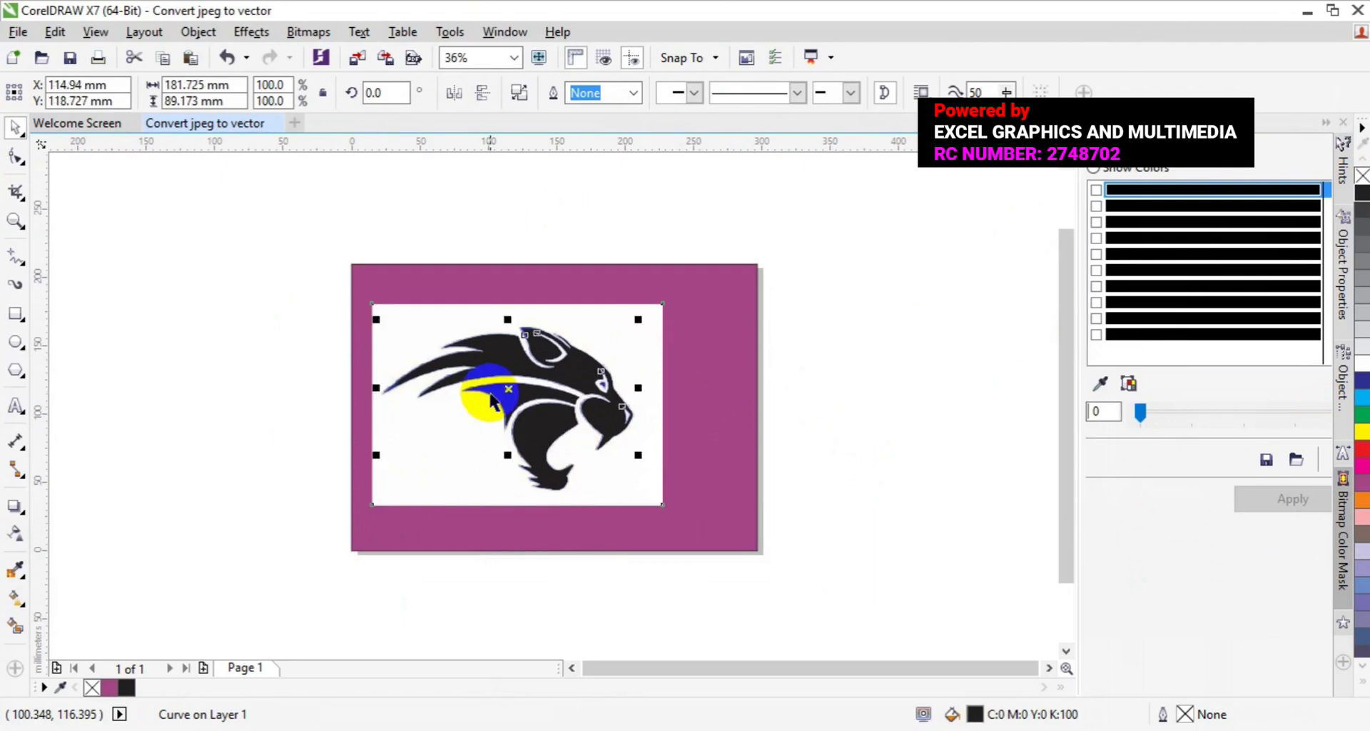
click(509, 406)
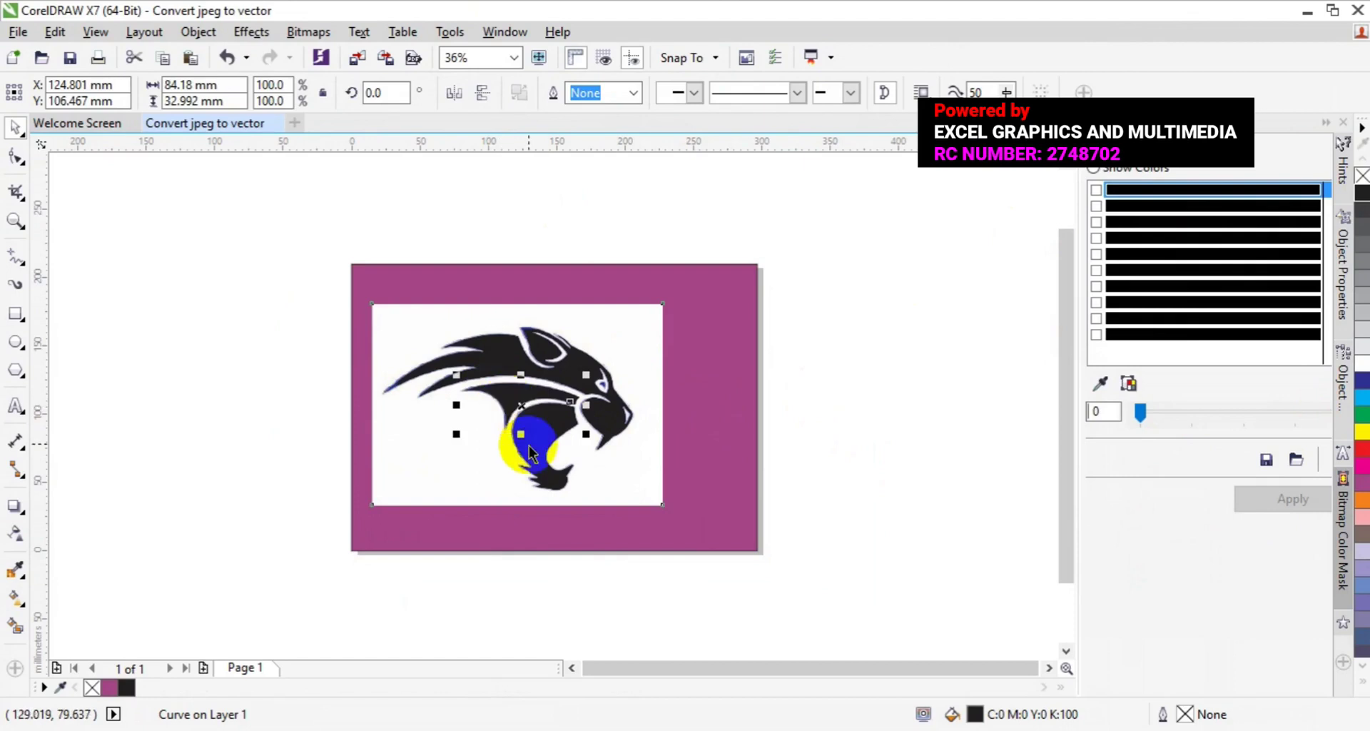
click(534, 456)
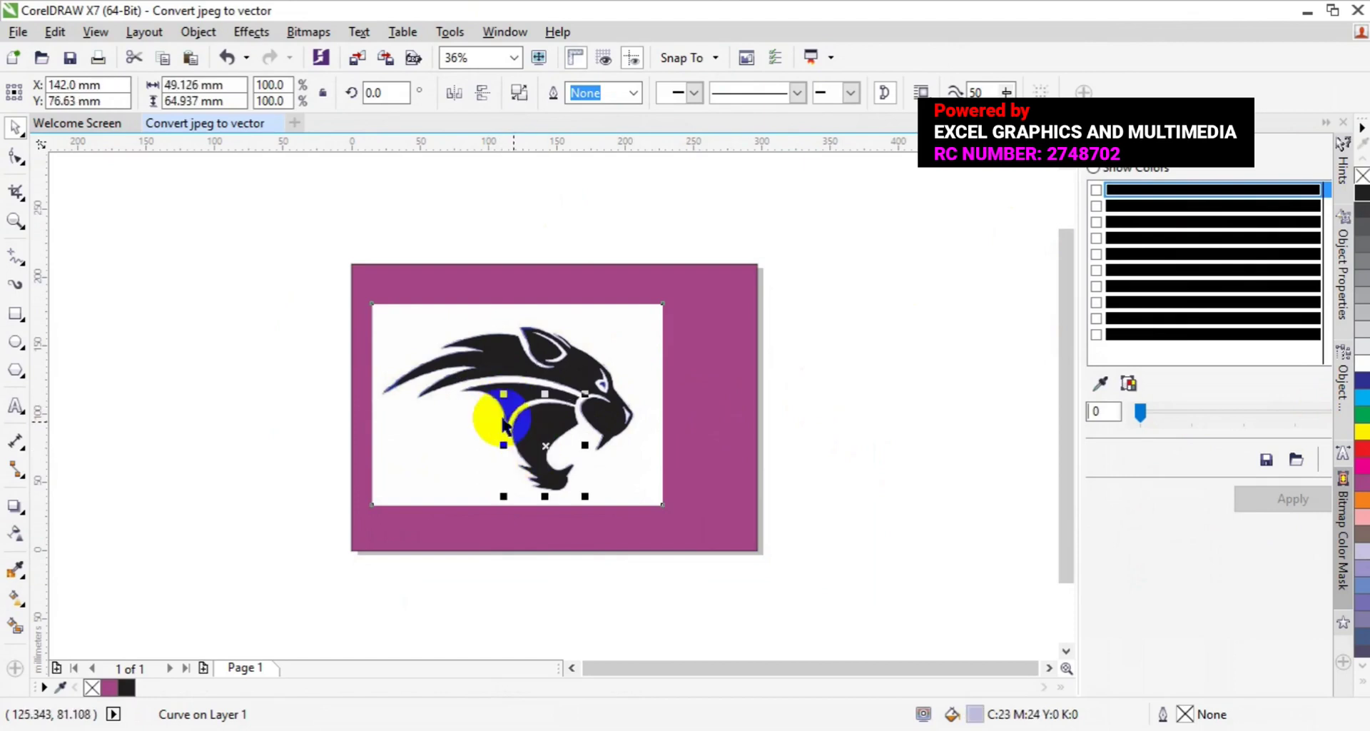
drag(504, 425, 522, 414)
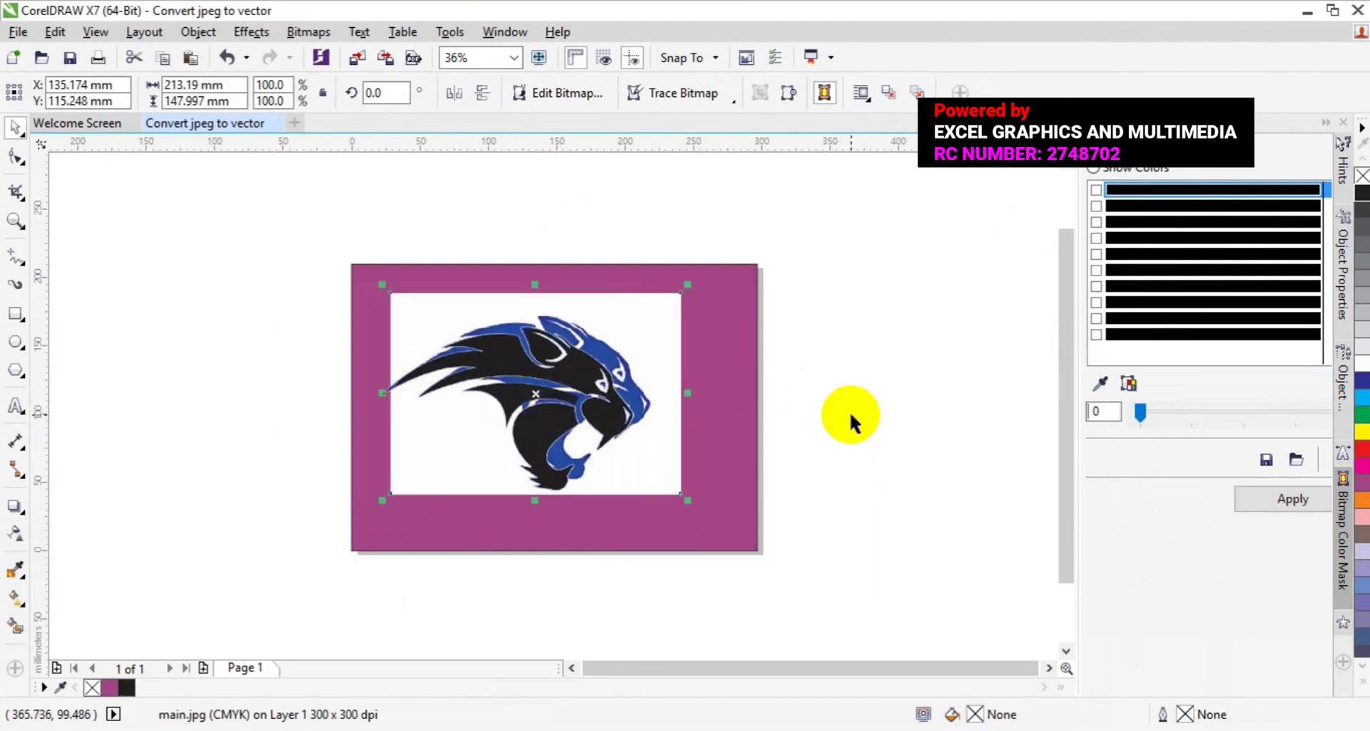
Undo the bitmap shift, then select the three traced curves and move them off the page right.
key(ctrl+z)
click(842, 443)
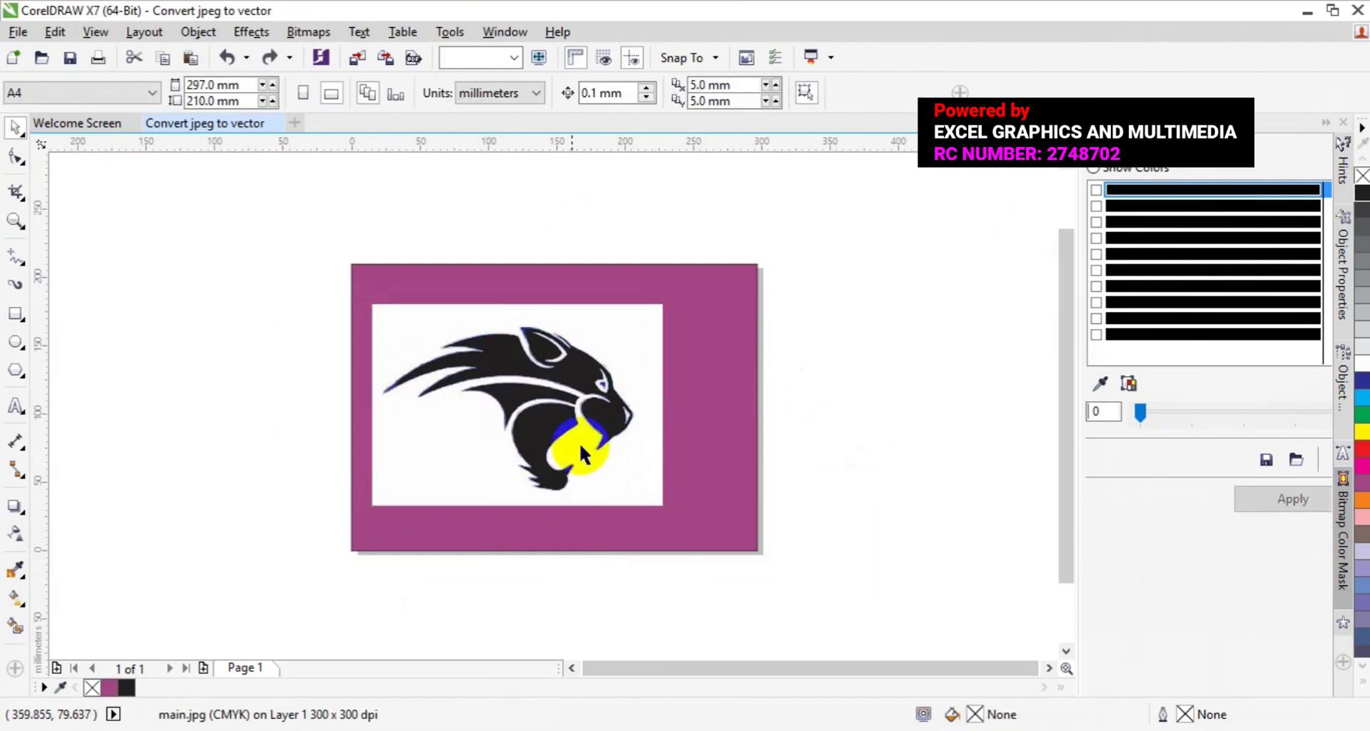
click(577, 453)
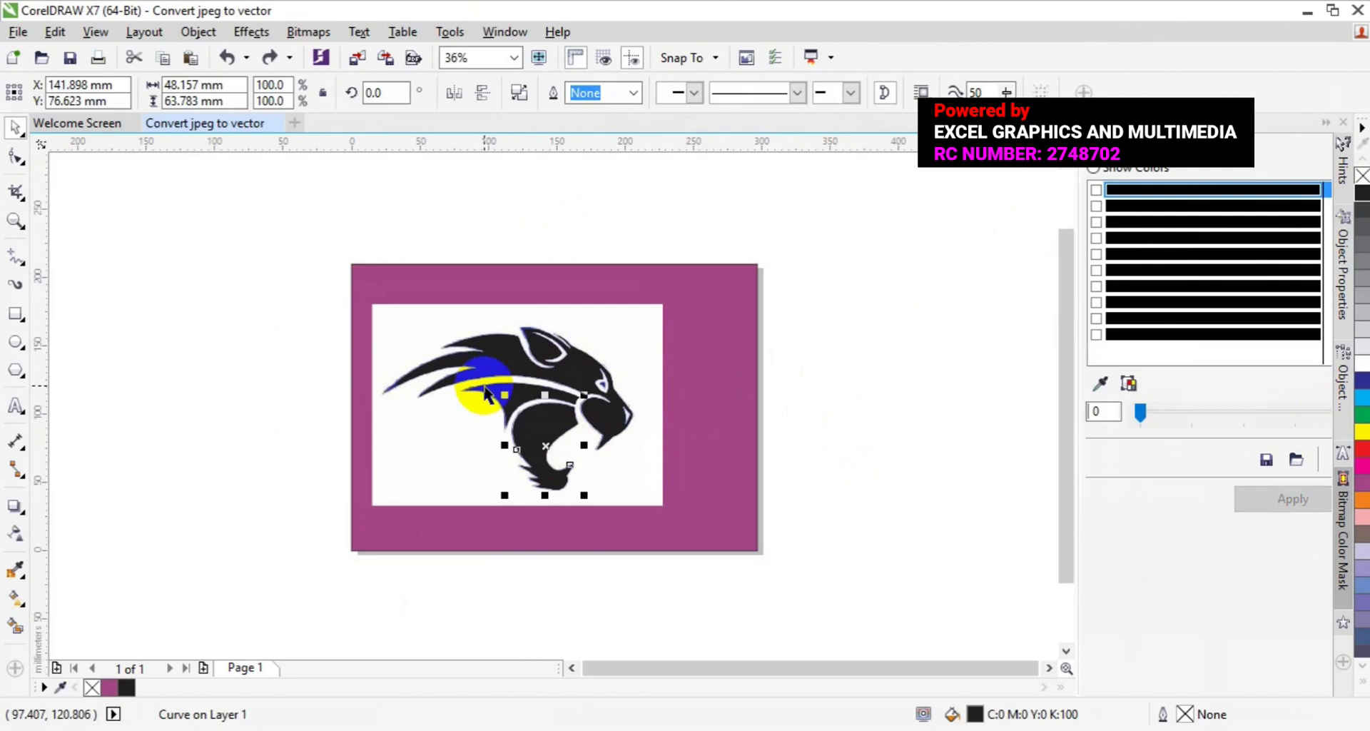
shift+click(486, 392)
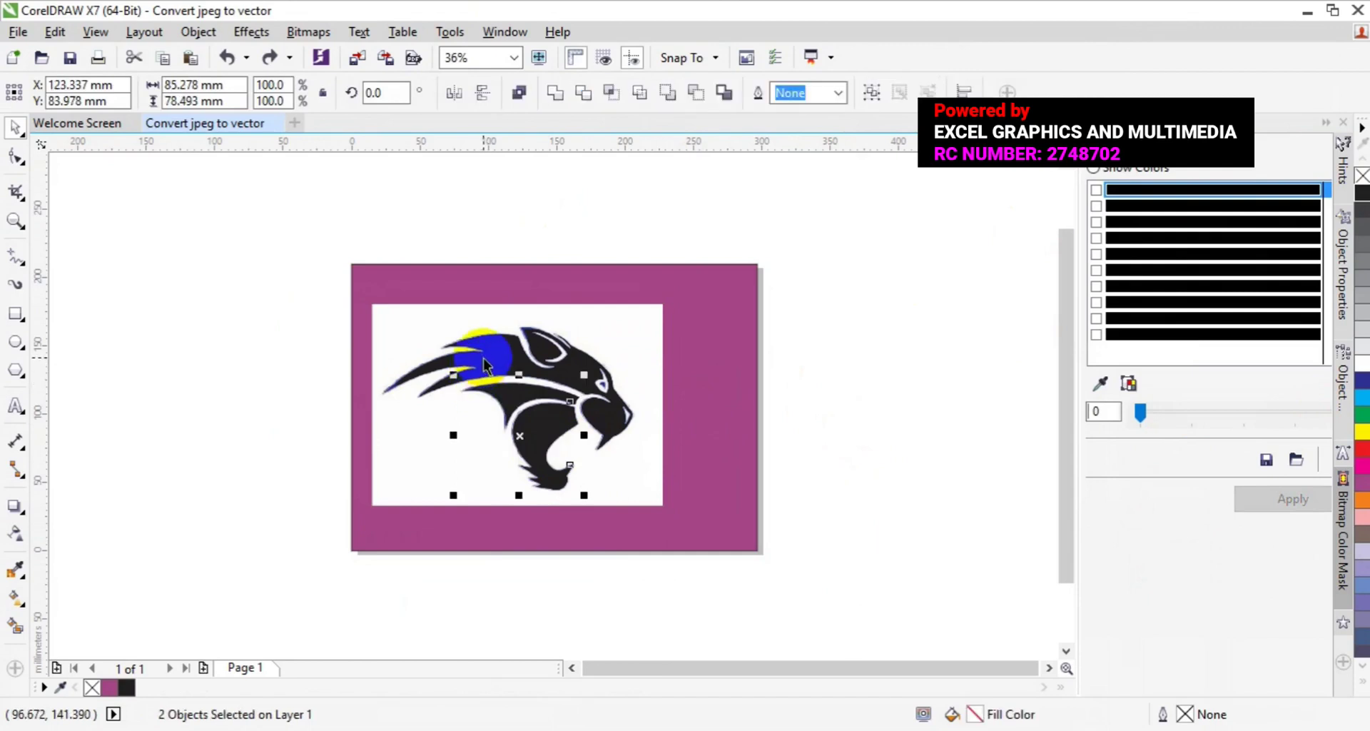
shift+click(483, 355)
drag(482, 355, 774, 331)
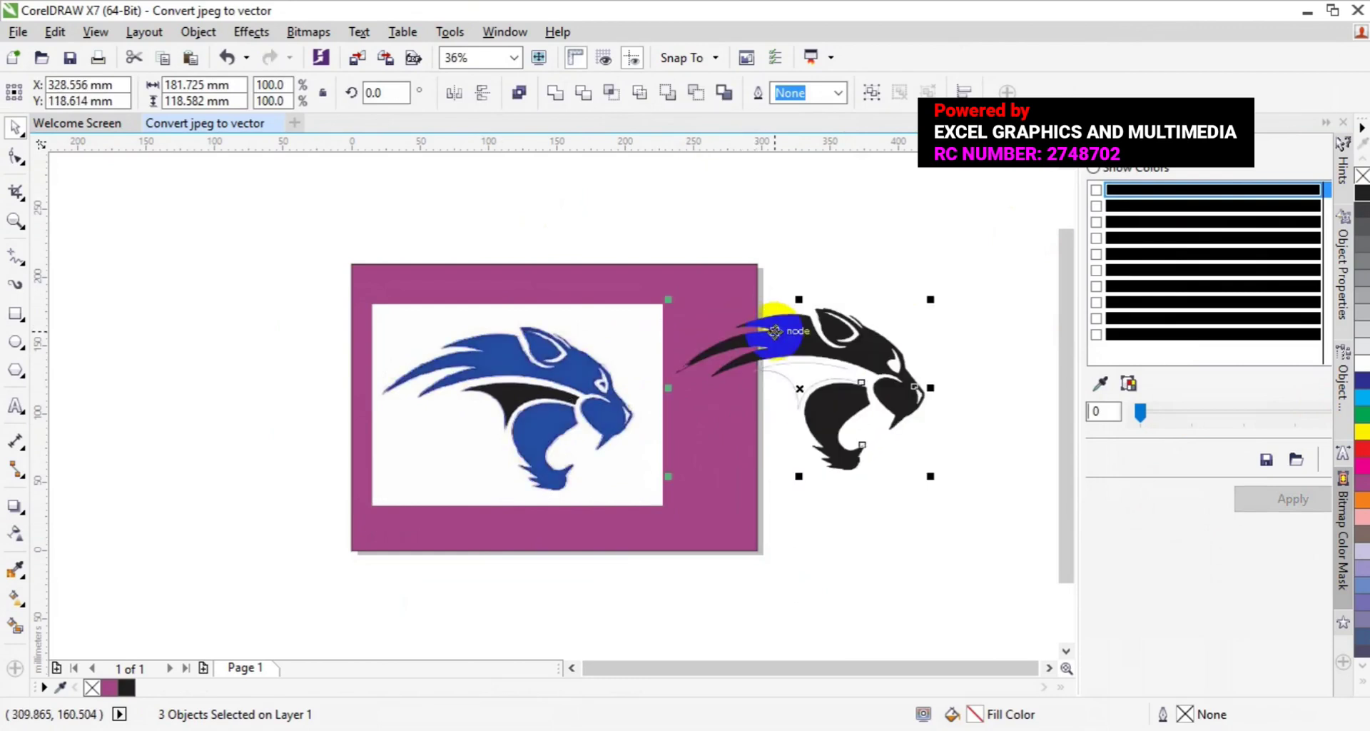
key(ctrl+z)
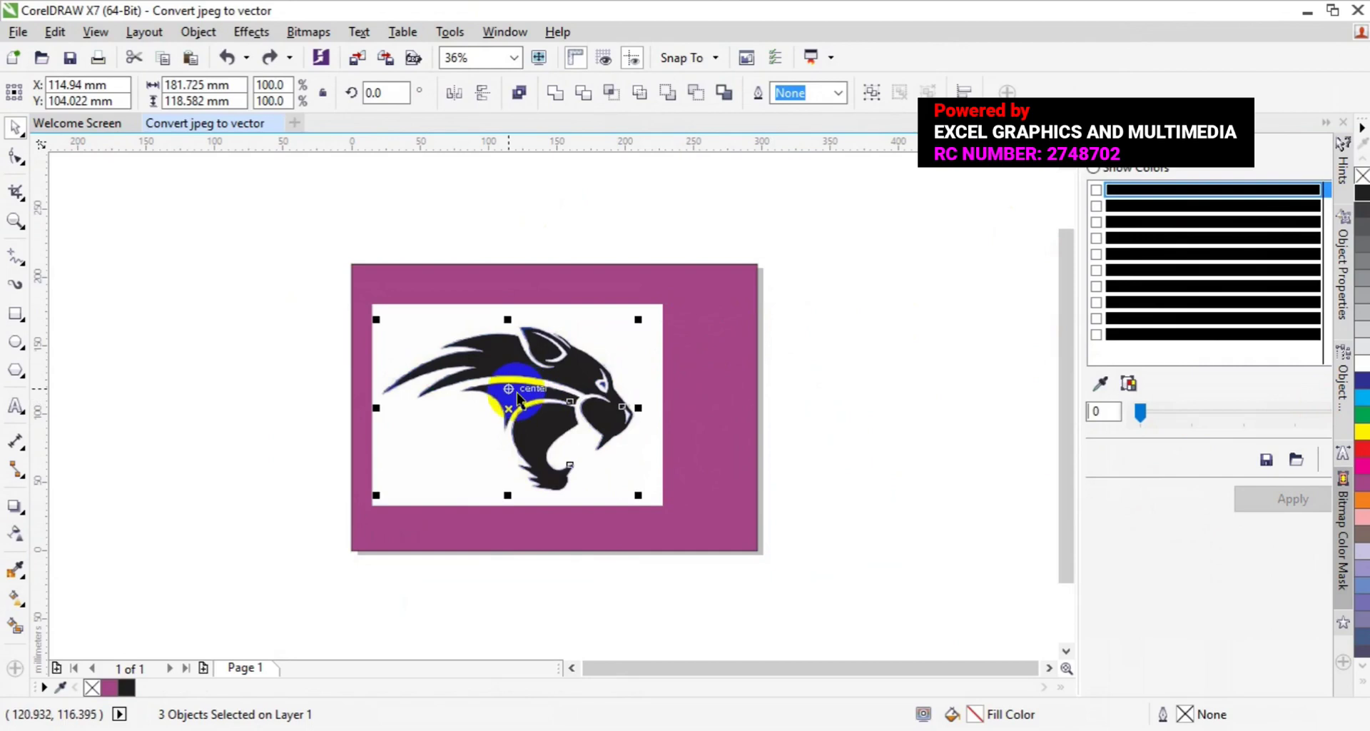
key(ctrl+z)
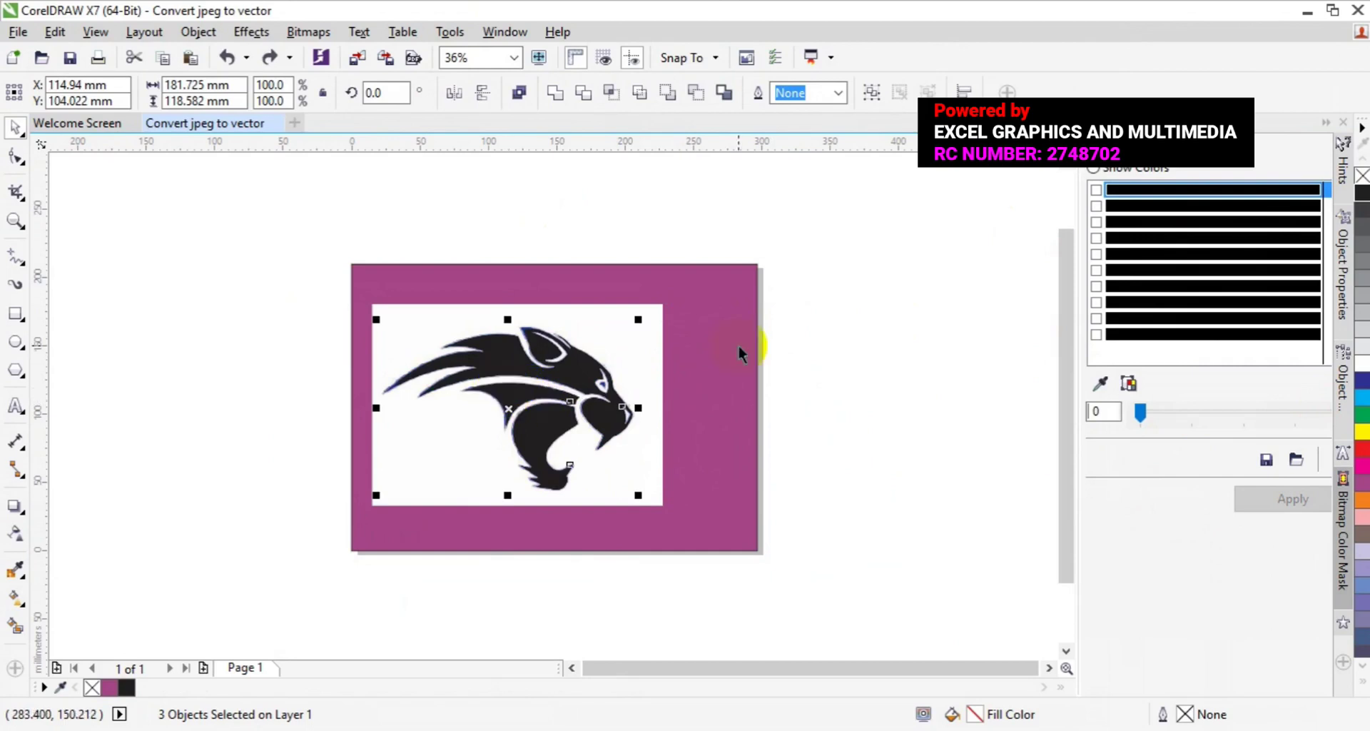
drag(553, 391, 543, 453)
key(ctrl+z)
key(ctrl+z)
key(ctrl+z)
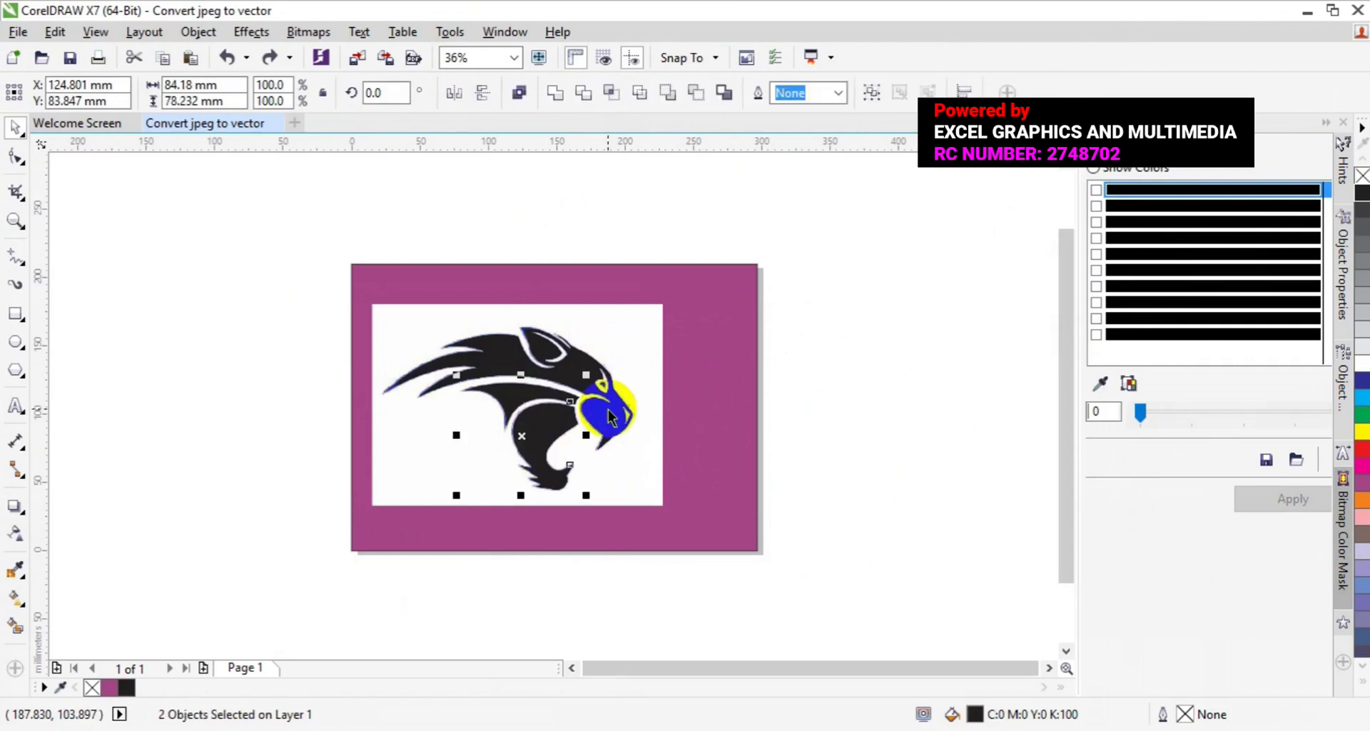
mouse_move(607, 408)
mouse_down()
mouse_move(768, 388)
mouse_move(906, 394)
mouse_up()
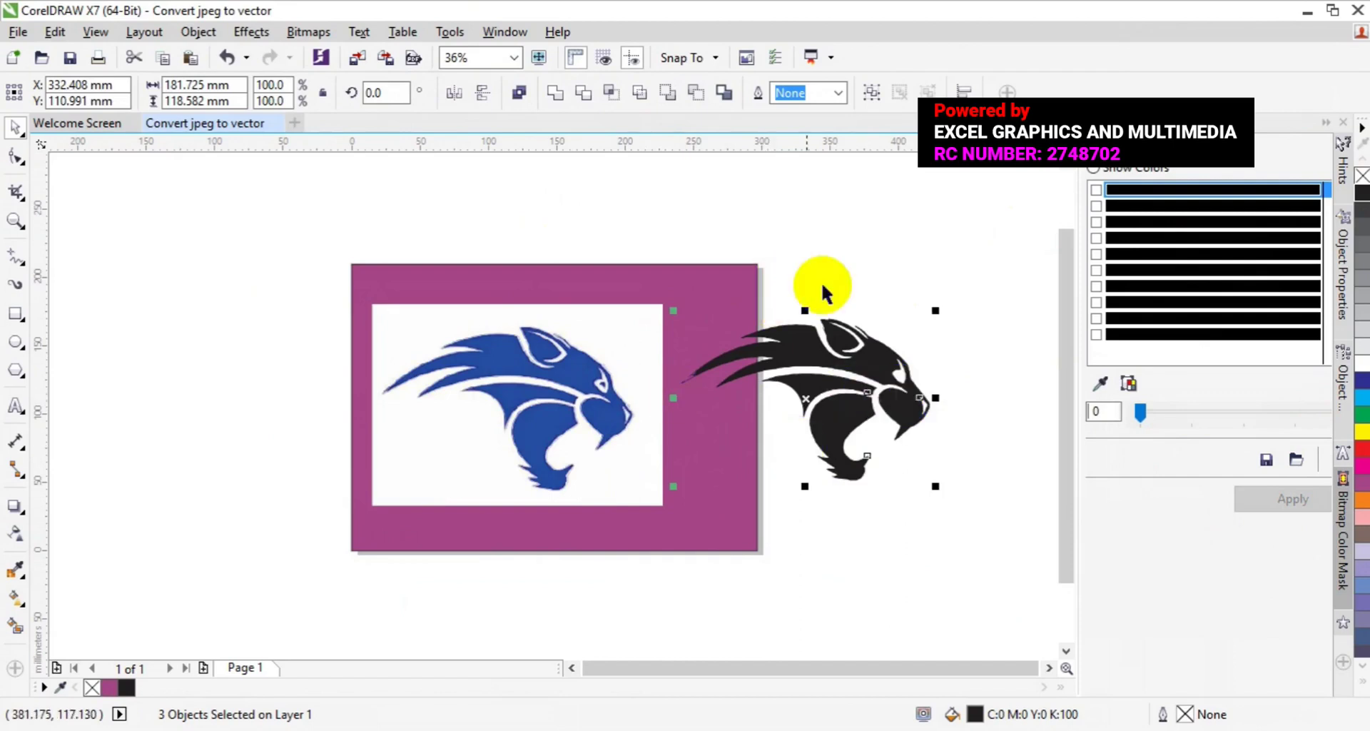
Group the three traced curves and, after trying red and orange, fill the group black.
click(871, 92)
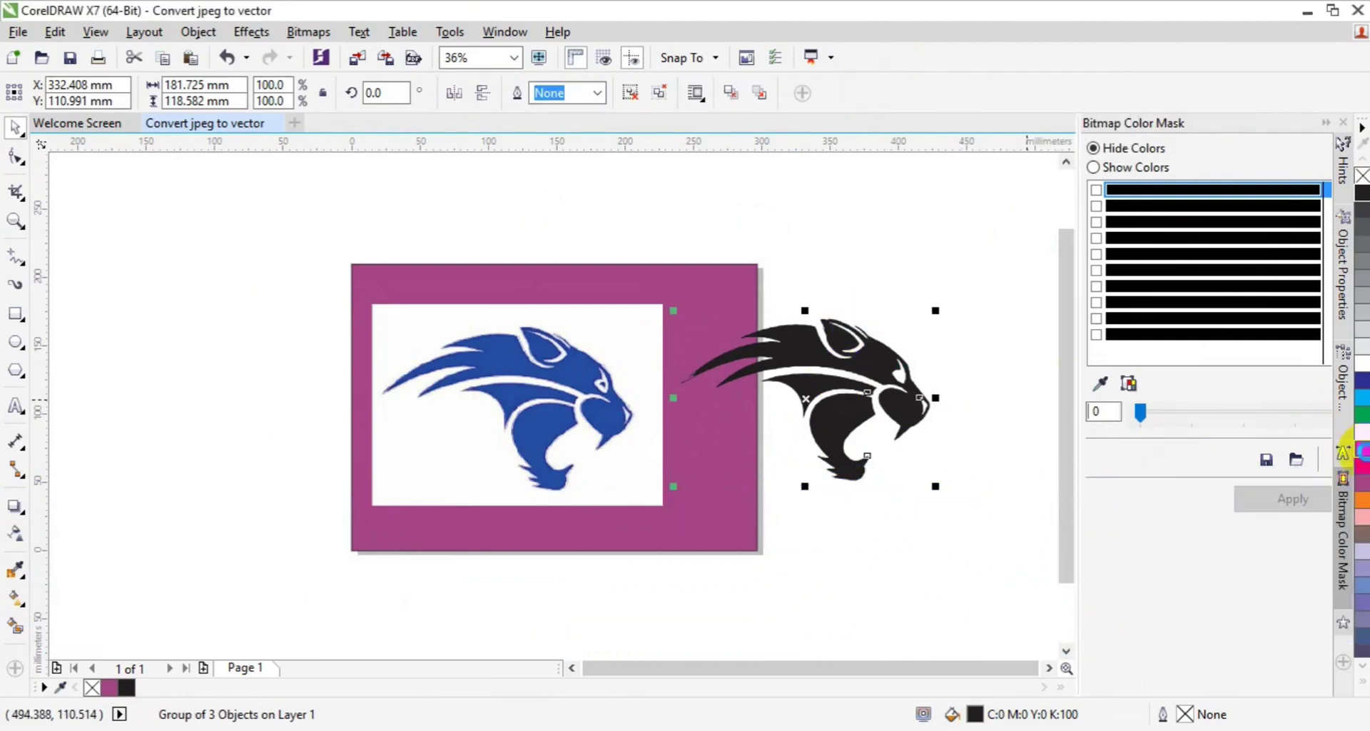
click(1363, 460)
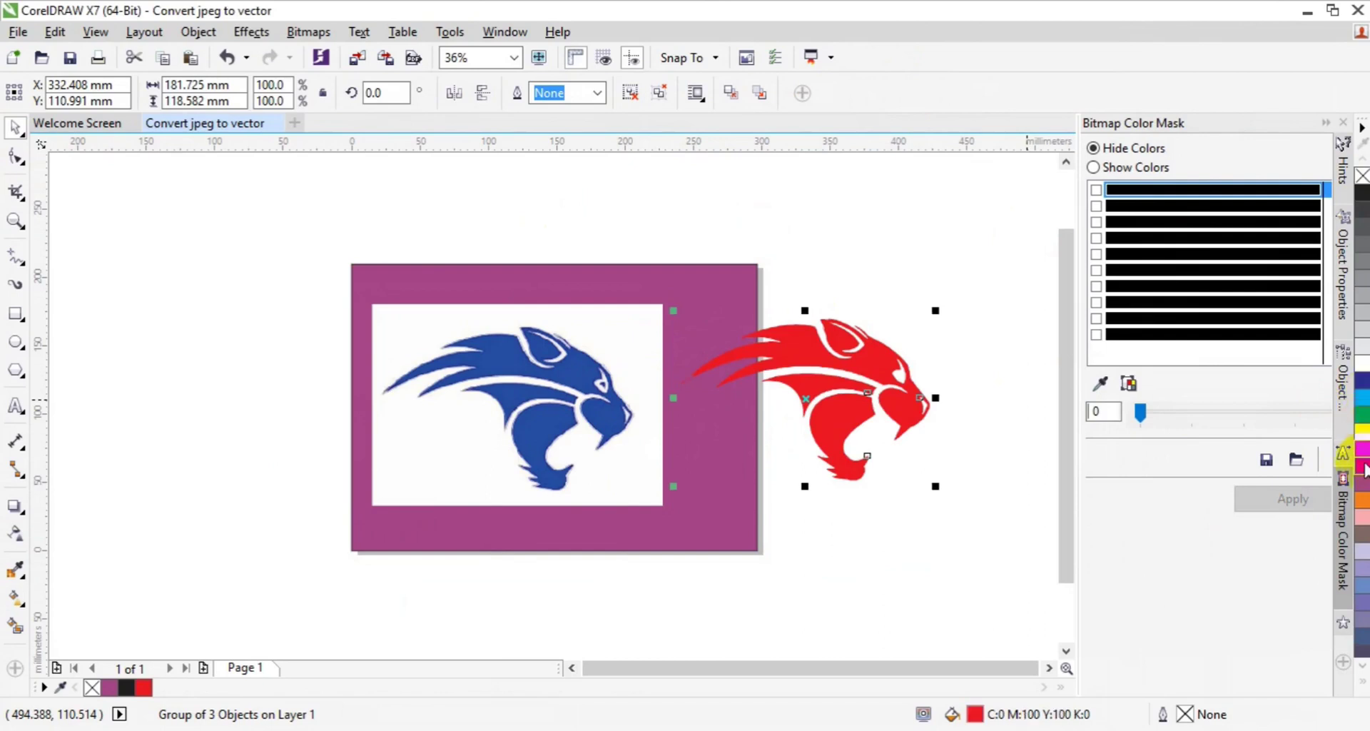
click(1362, 499)
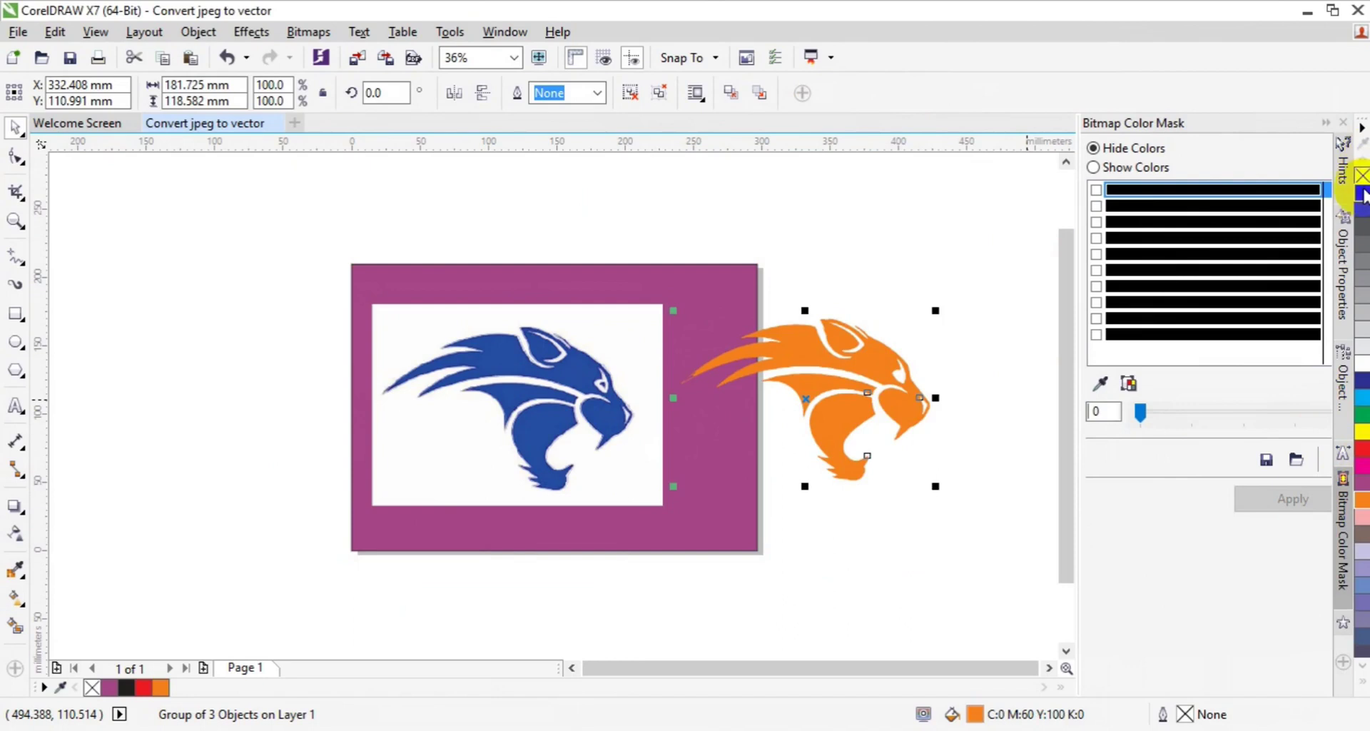
click(1362, 192)
Move the blue original bitmap off the page and delete the leftover outline curves.
click(610, 428)
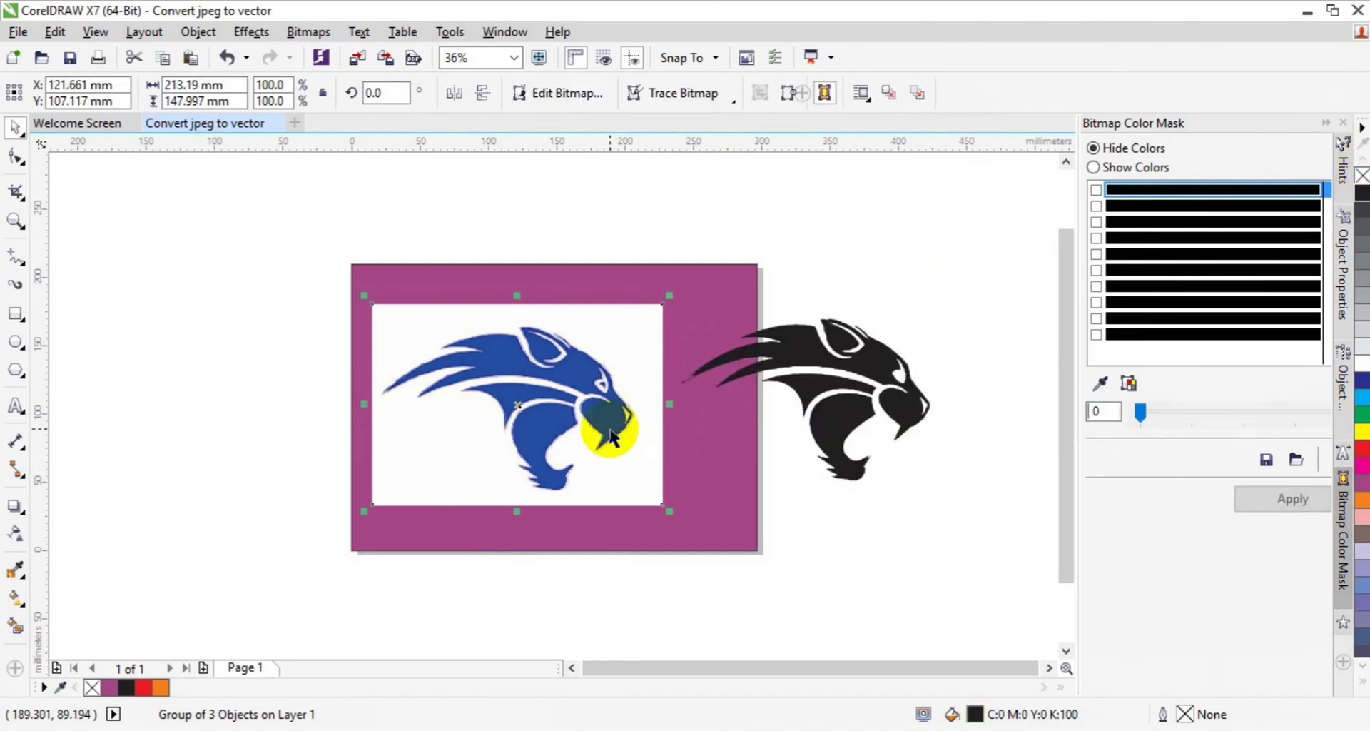
drag(610, 428, 384, 422)
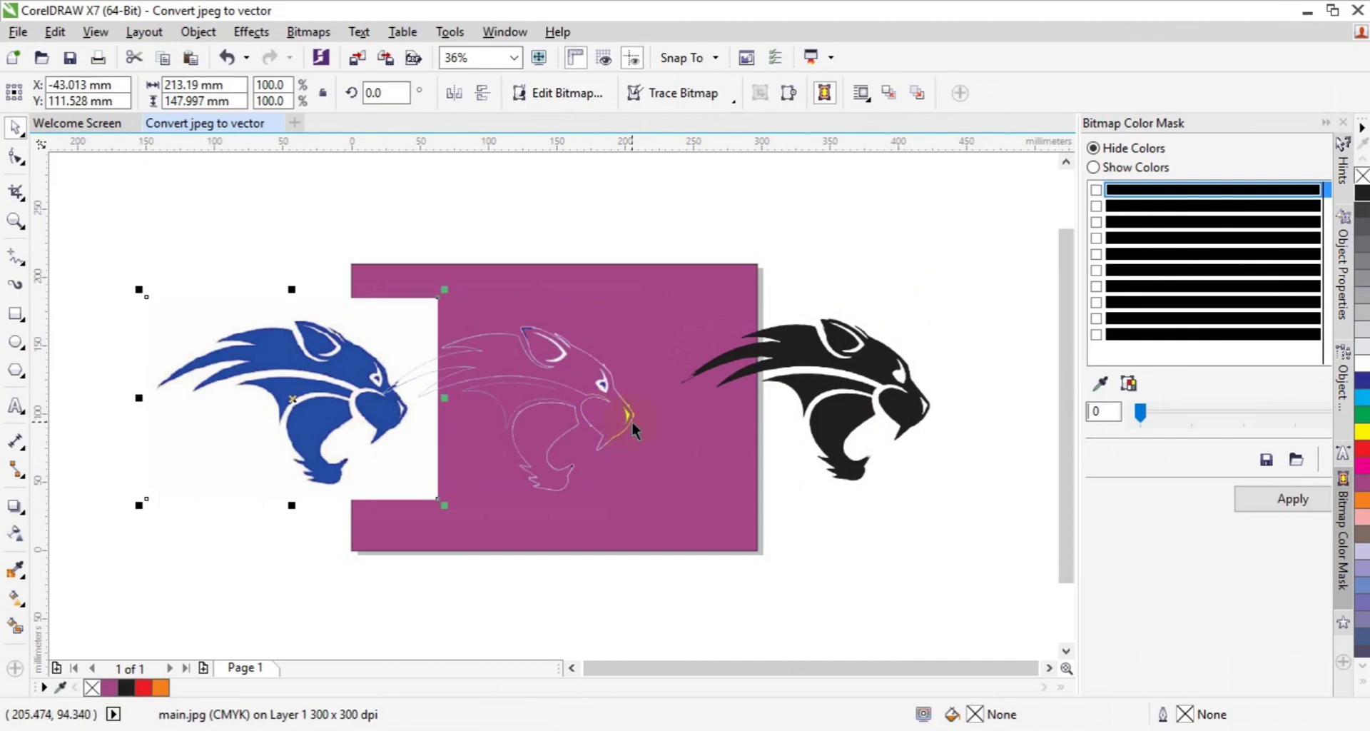
drag(362, 421, 272, 420)
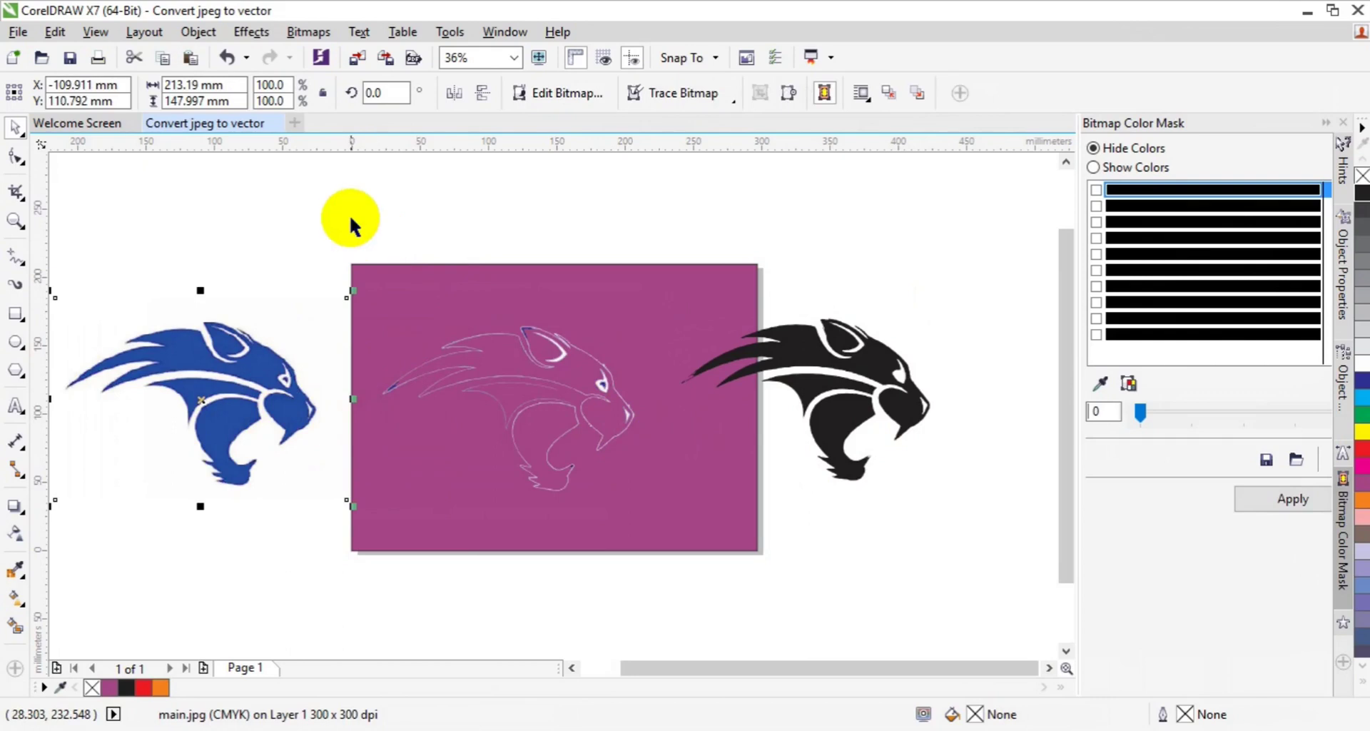
drag(346, 216, 666, 568)
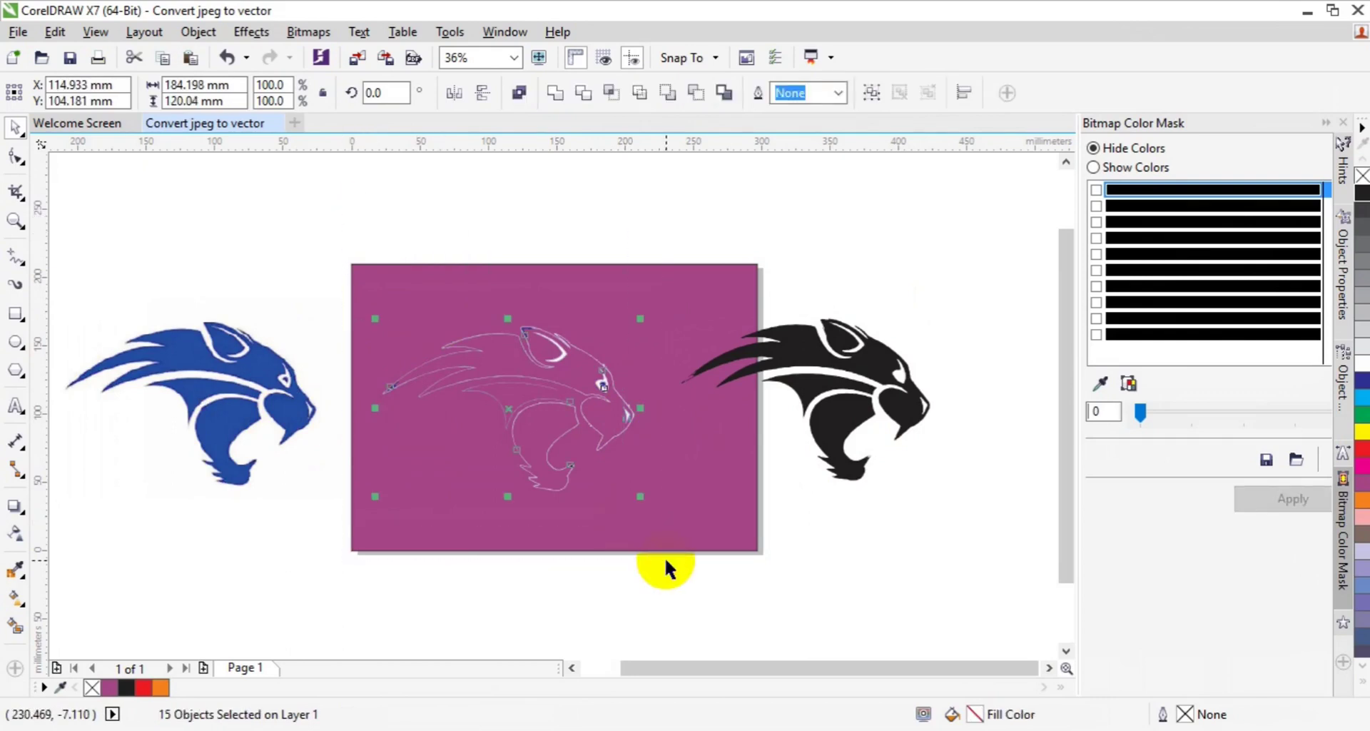
key(Delete)
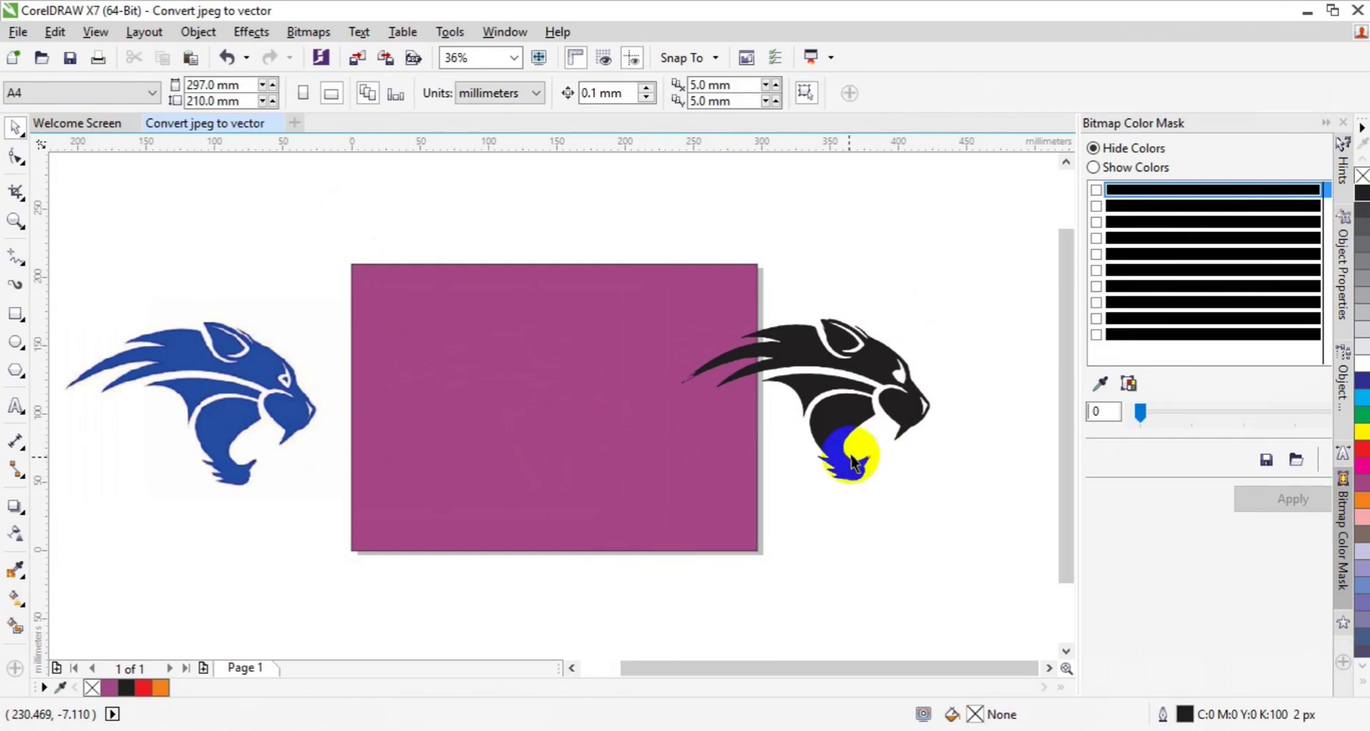
Centre the black panther group on the page with P, then delete the original blue JPEG.
click(843, 443)
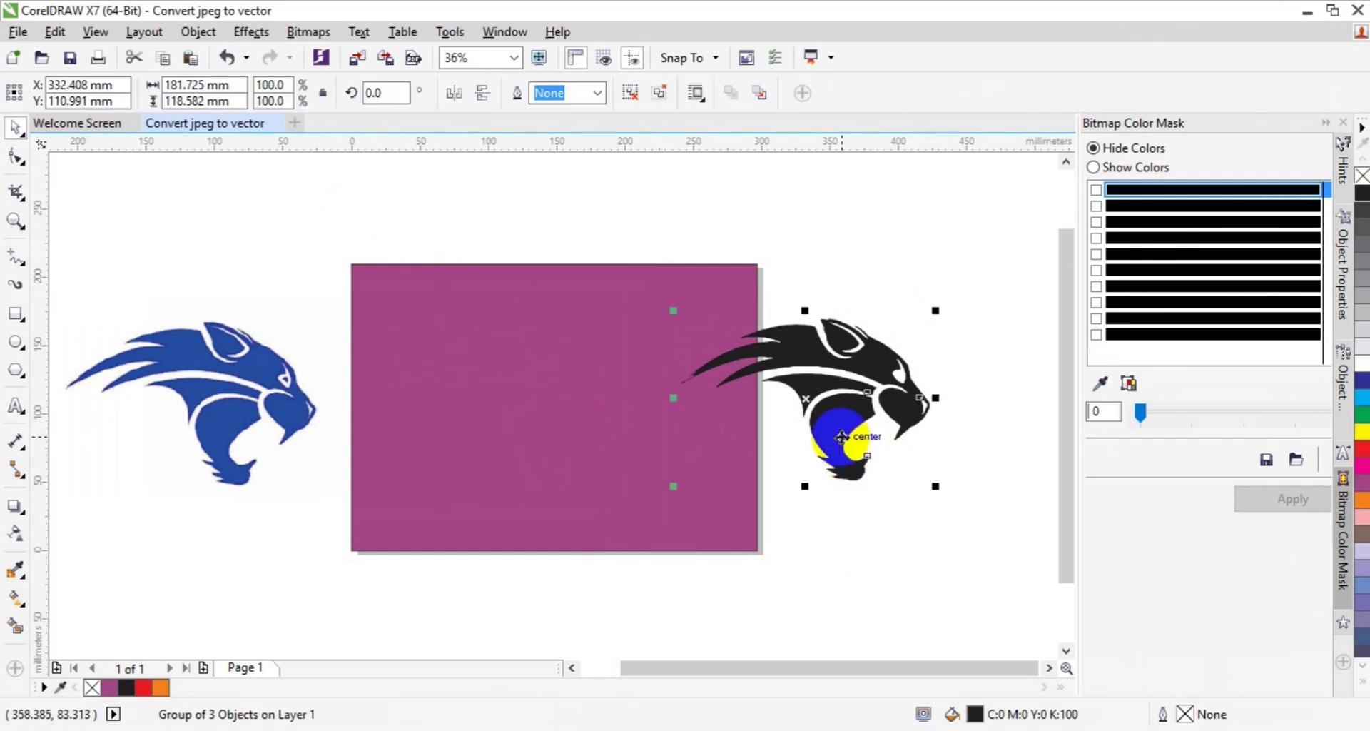
key(p)
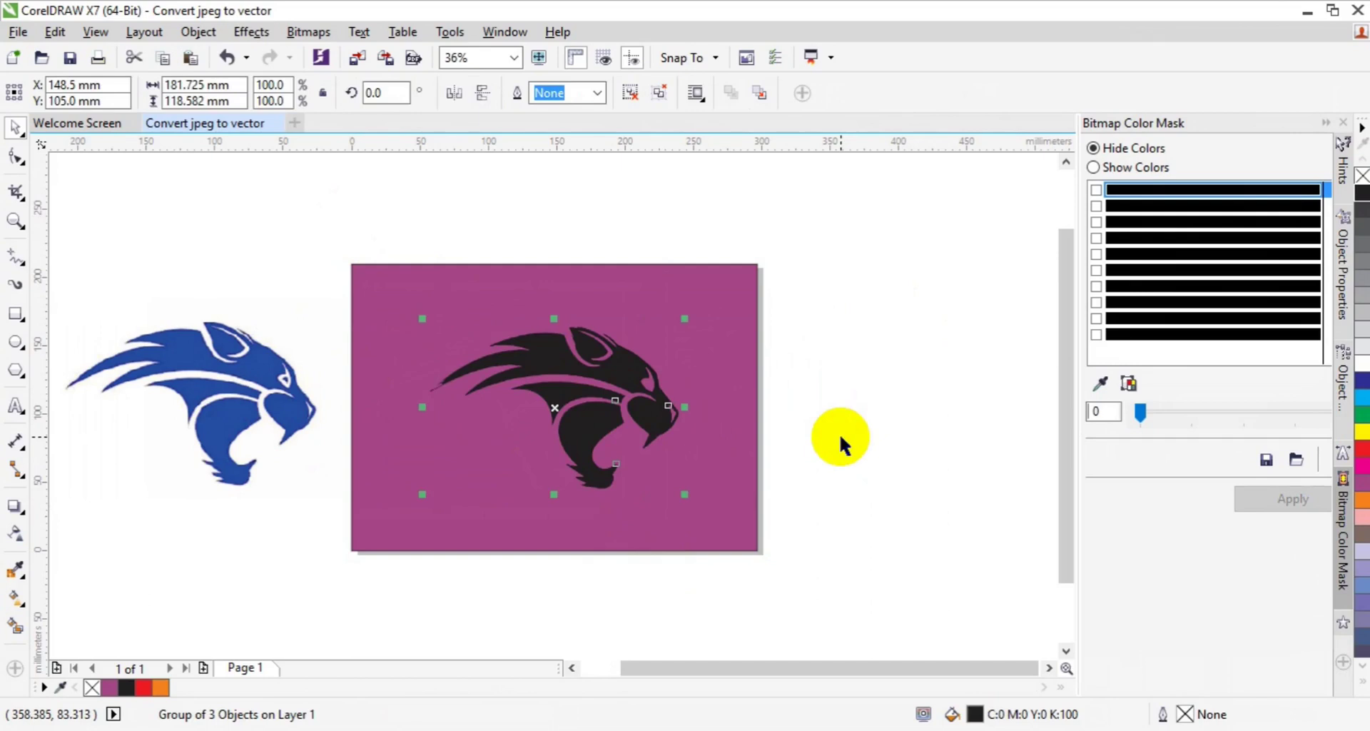
click(282, 414)
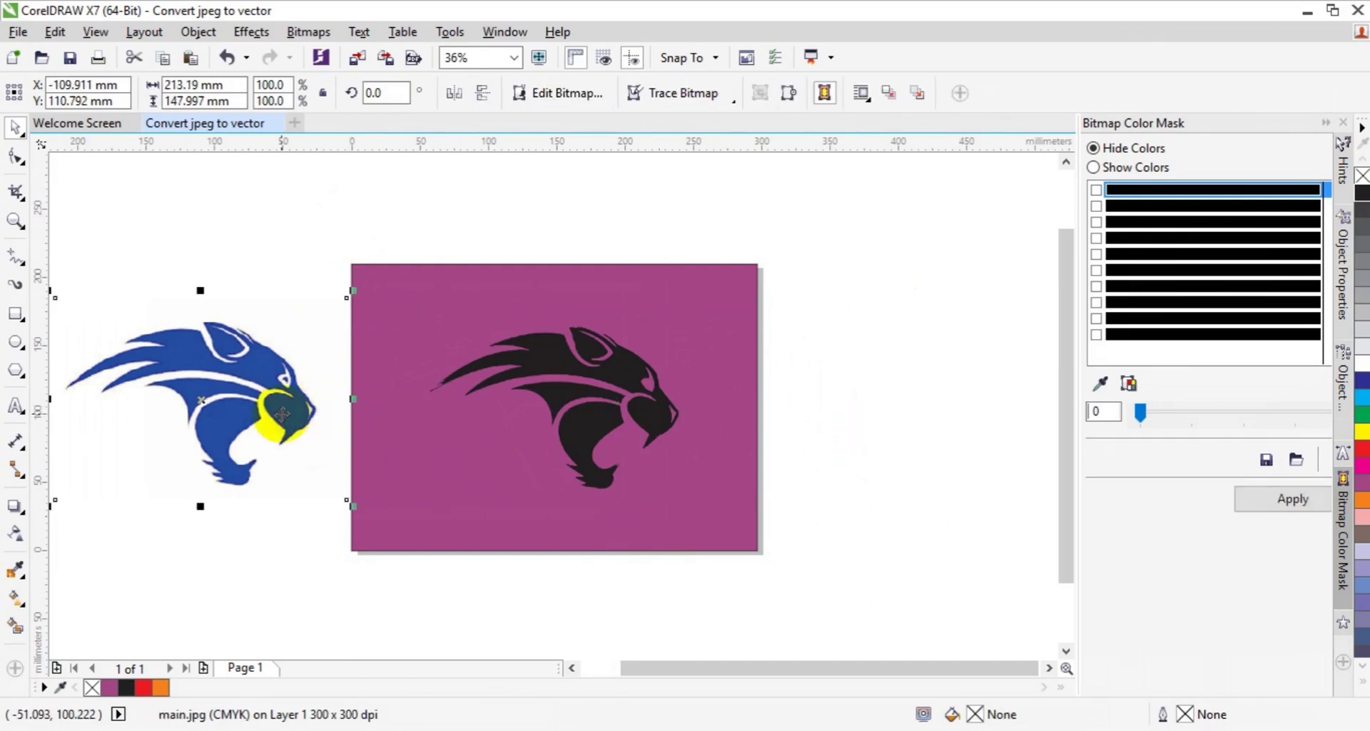
click(282, 412)
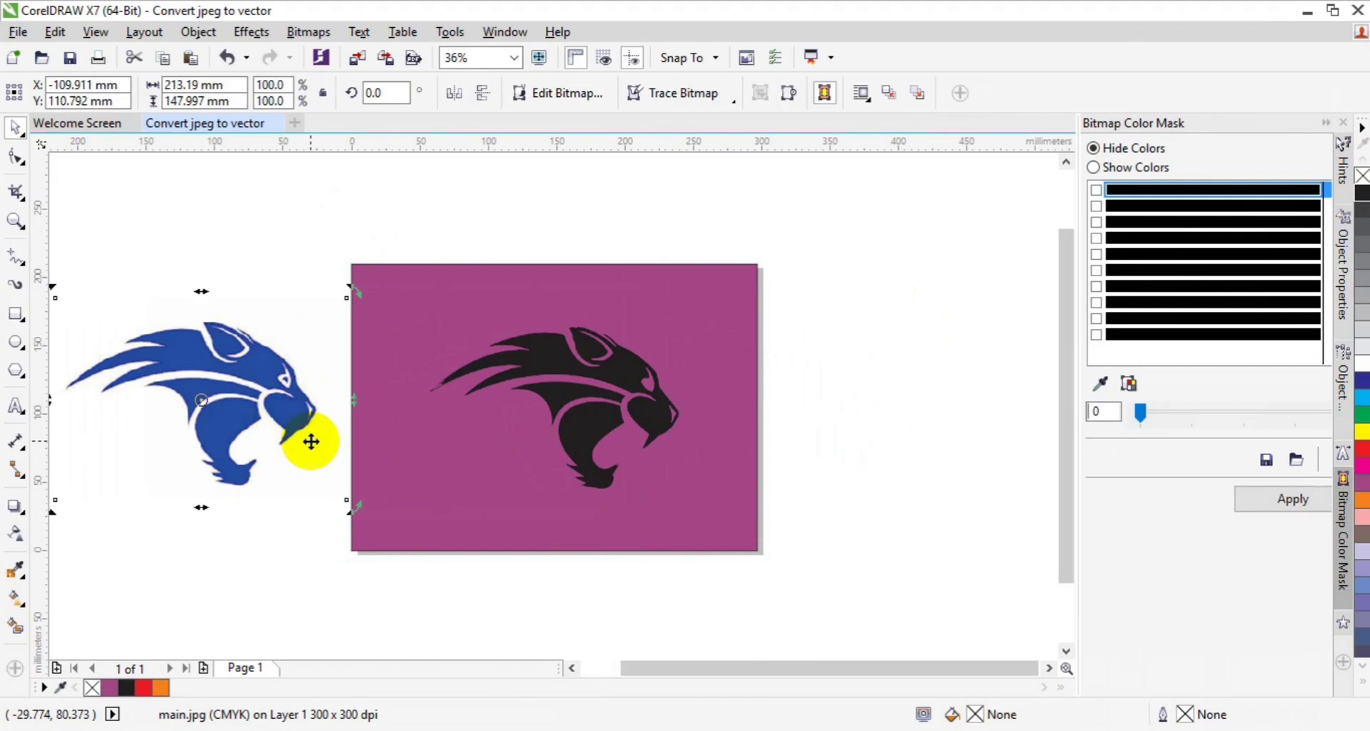
key(Delete)
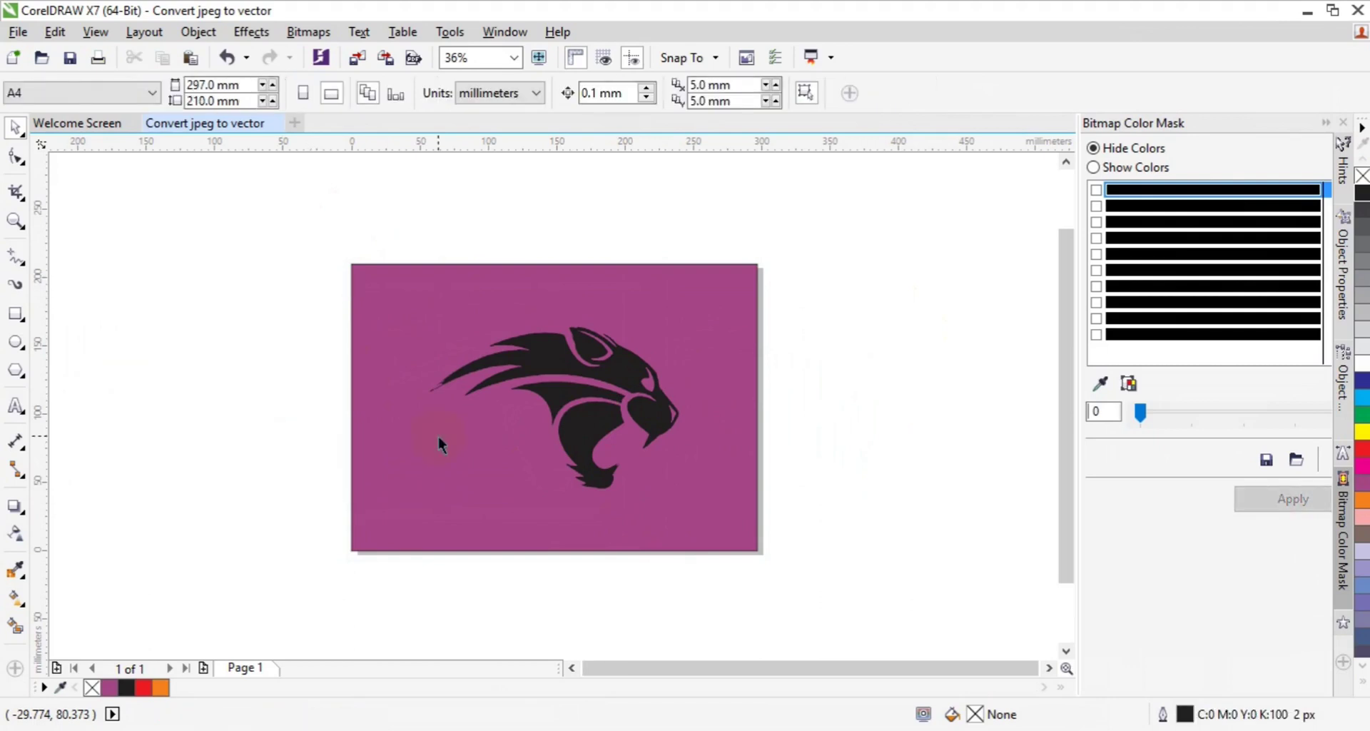
Try red and green fills on the panther group, settling on White from the palette.
click(592, 443)
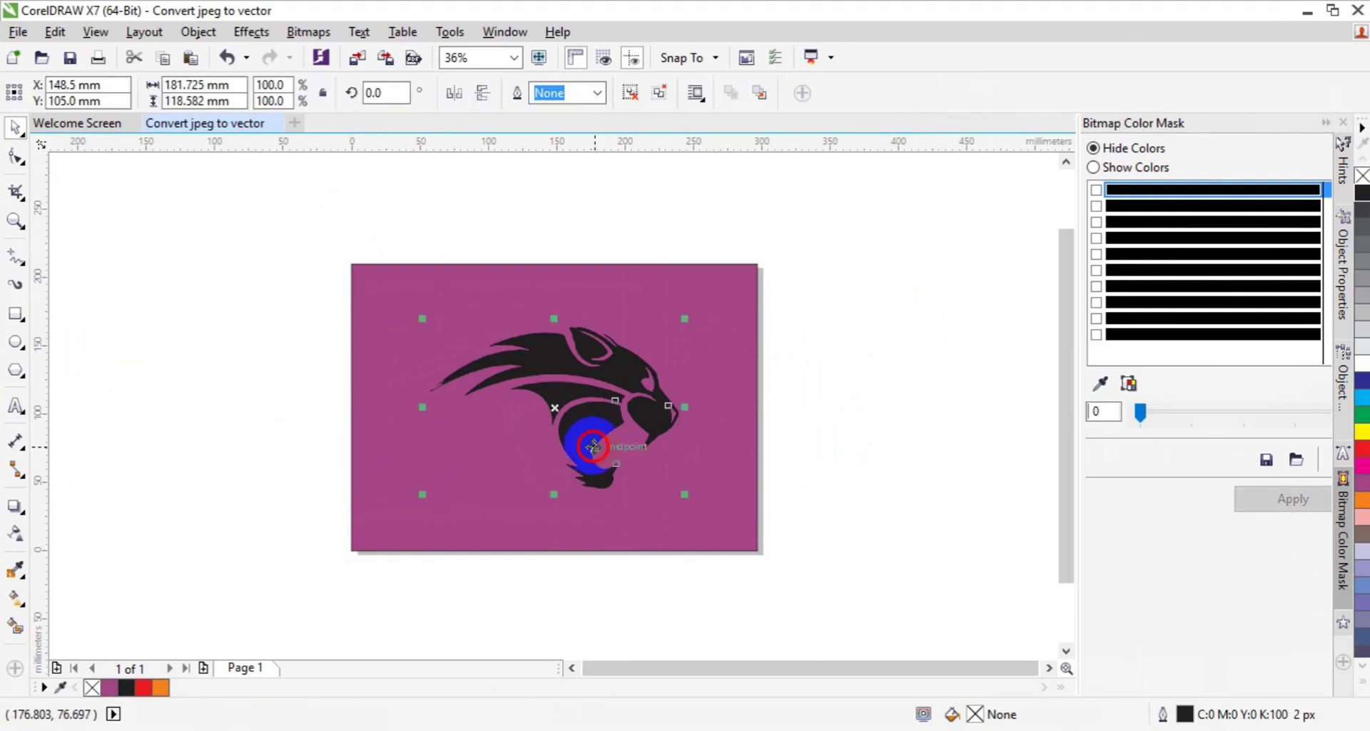
click(1363, 450)
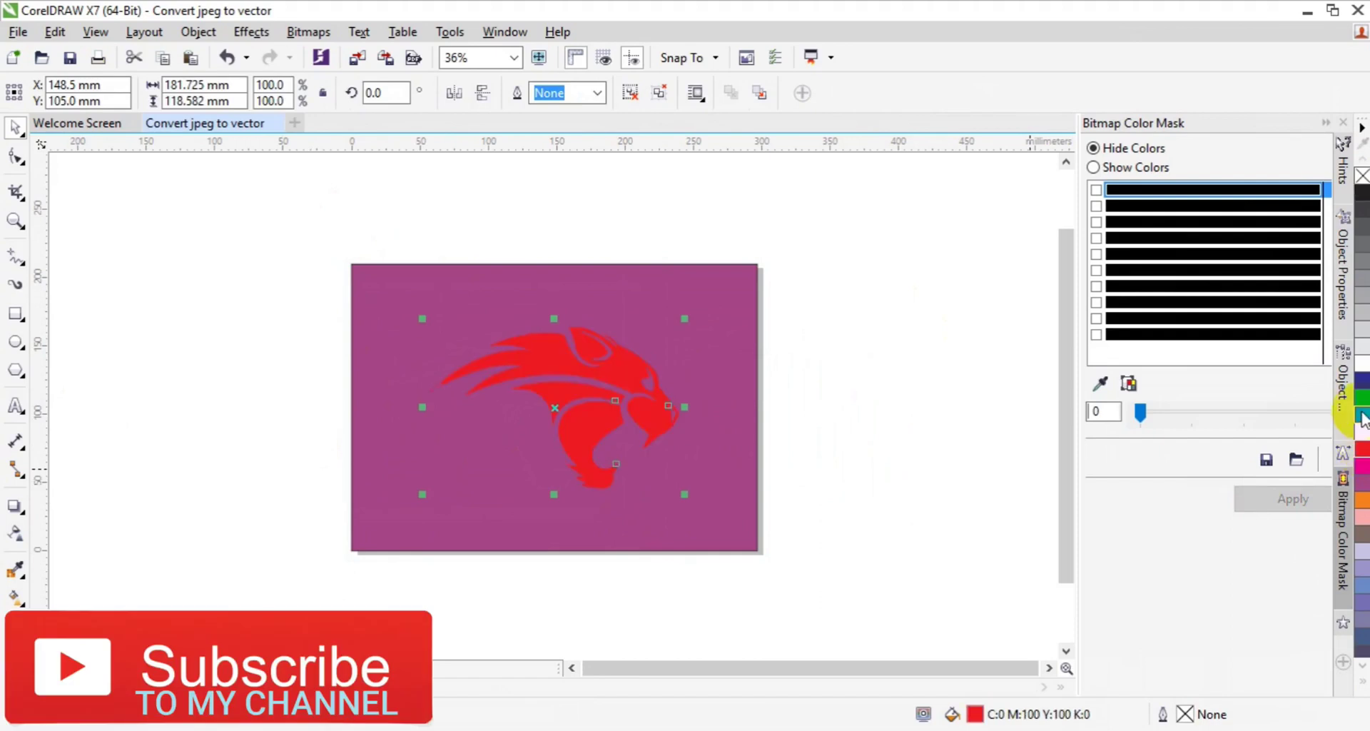
click(1362, 414)
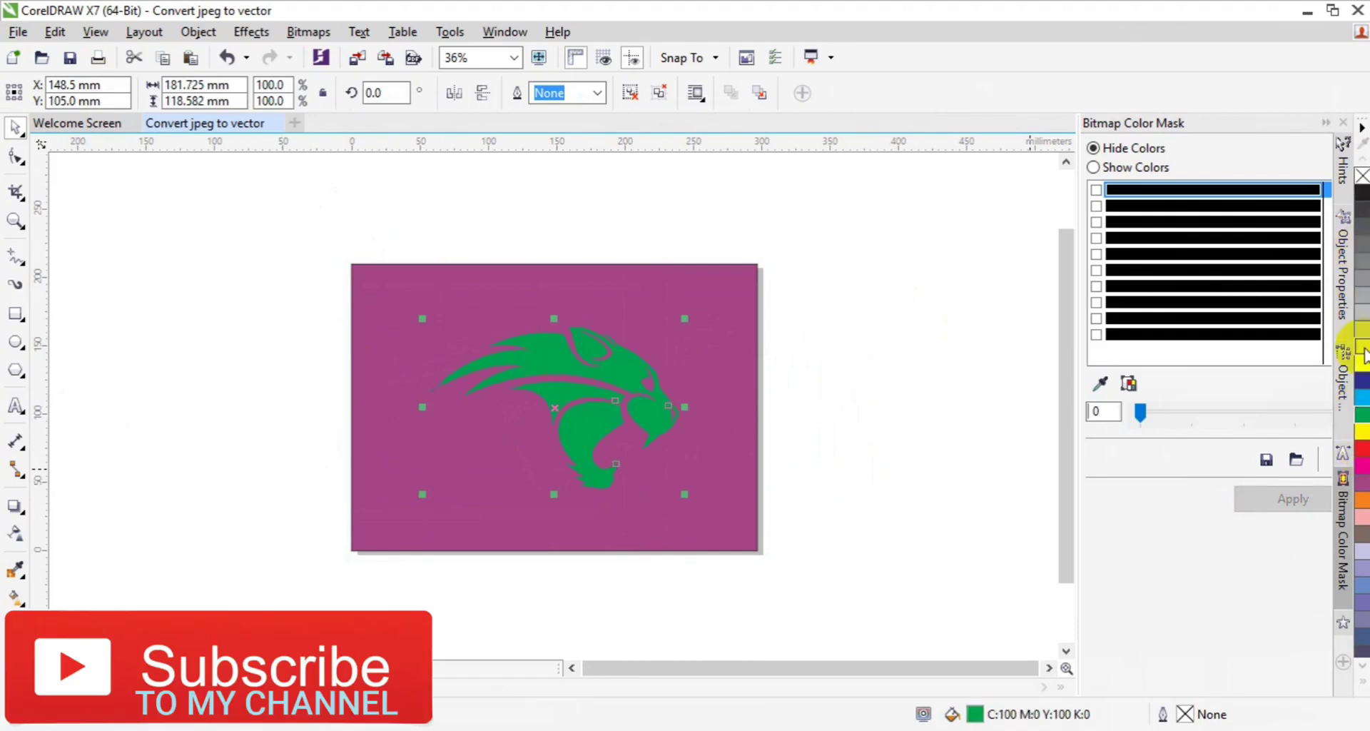
click(1362, 362)
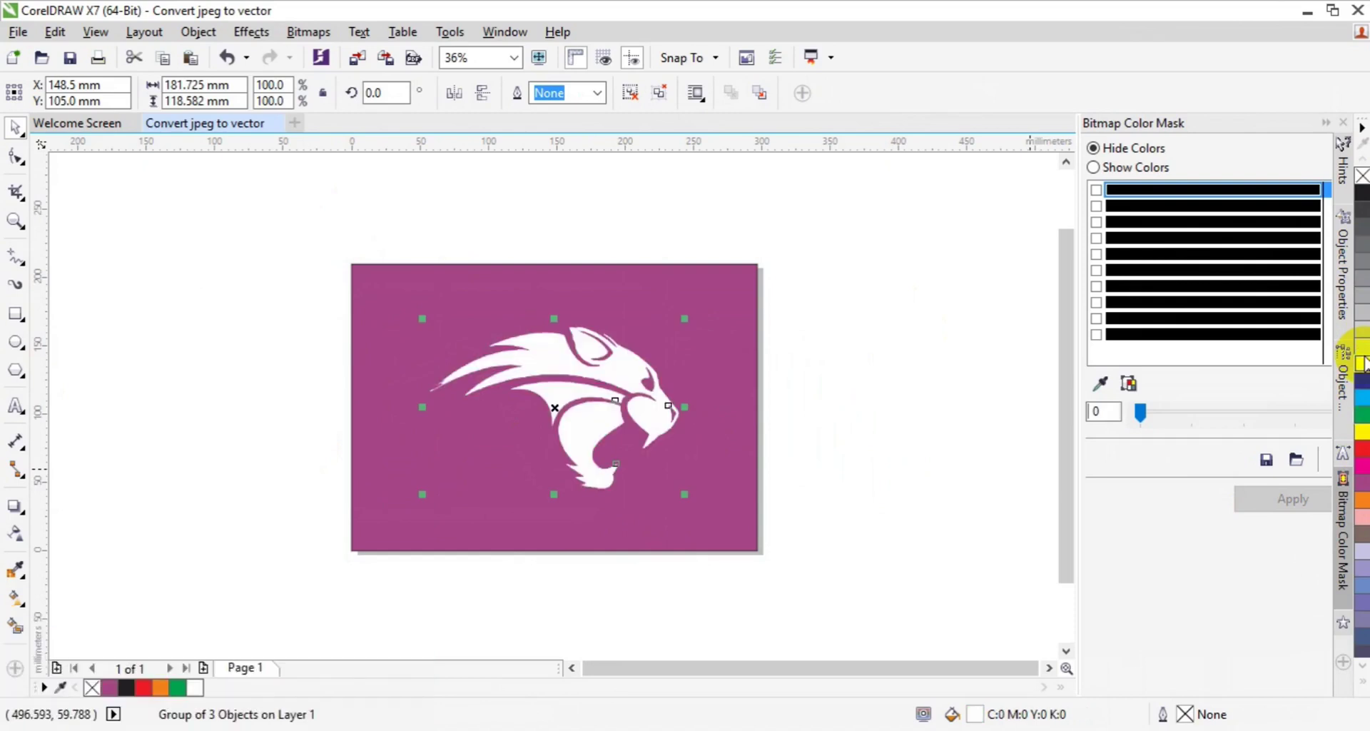